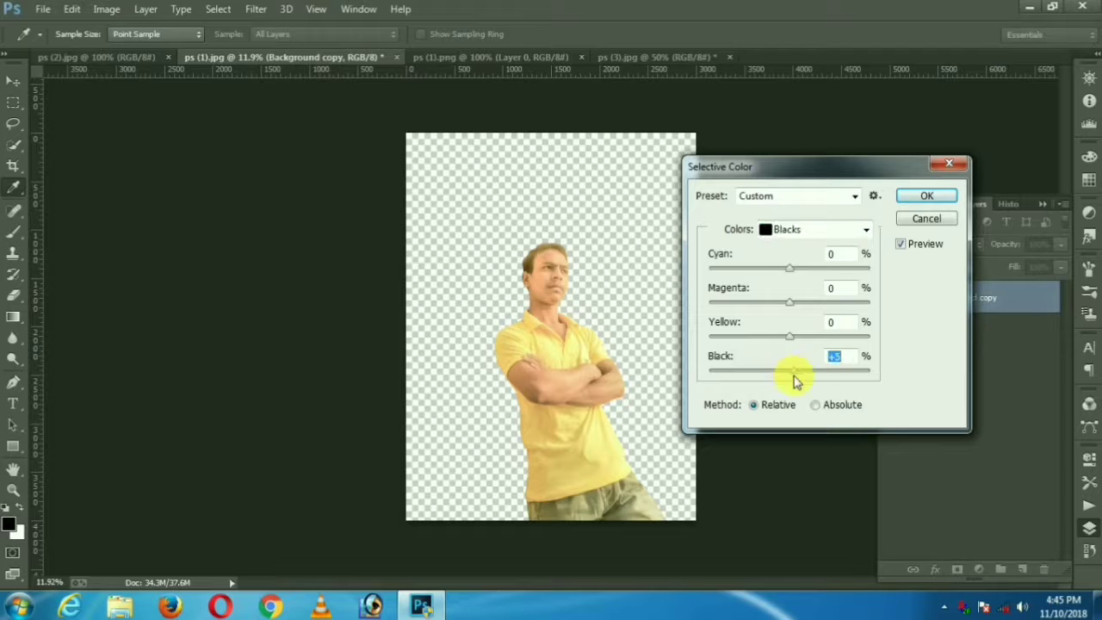
# Cancel the Selective Color adjustment and look through the open light flare, portrait and city images
pyautogui.click(937, 218)
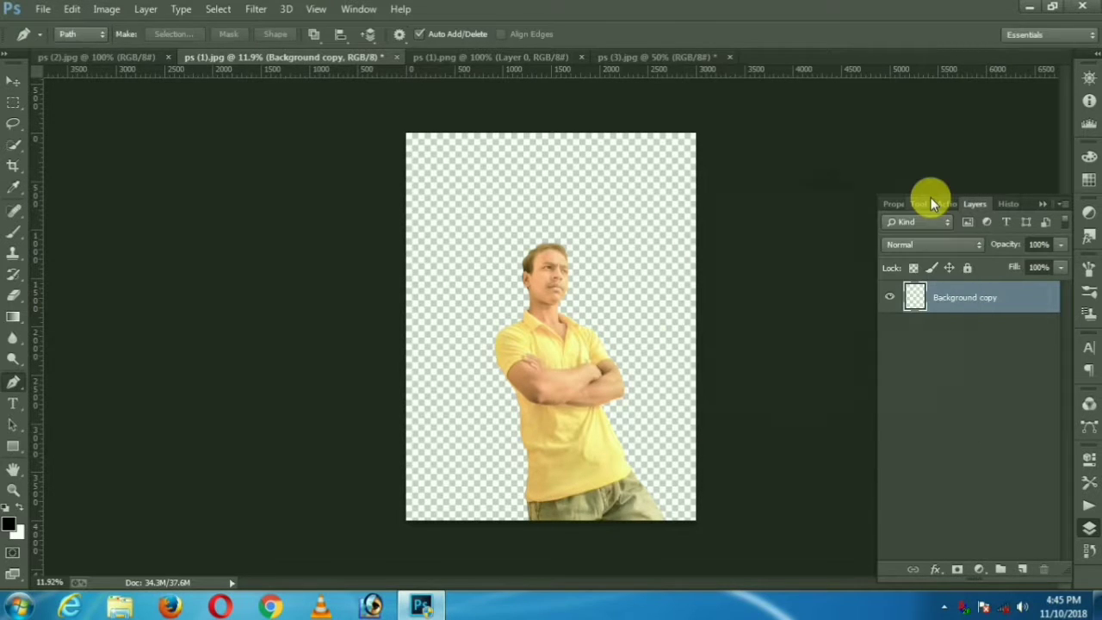
pyautogui.click(256, 13)
pyautogui.click(145, 57)
pyautogui.click(146, 57)
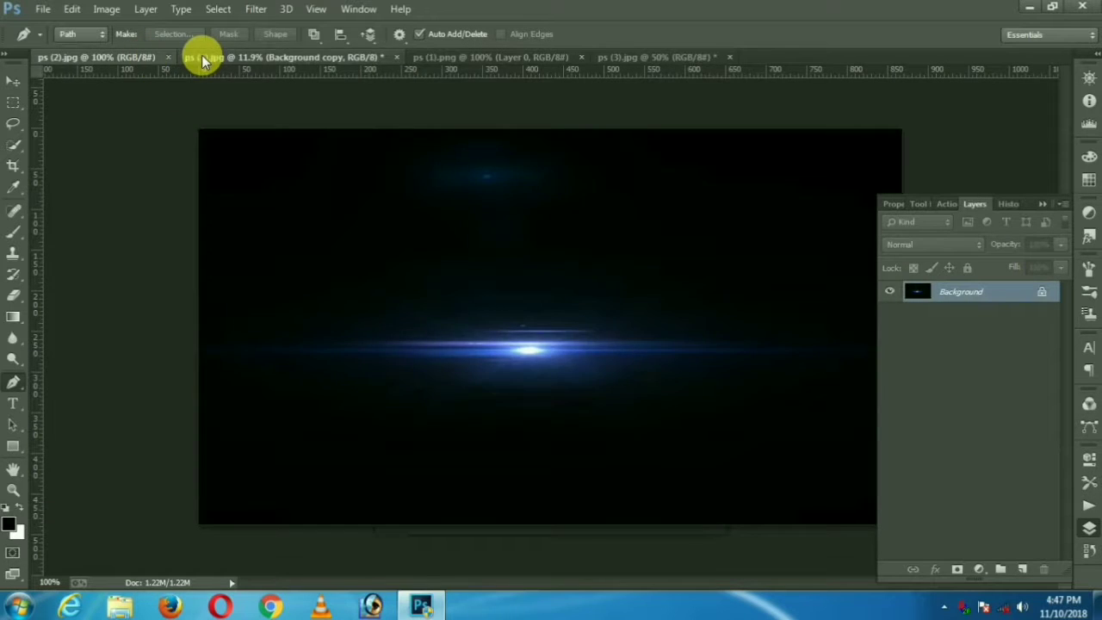
pyautogui.click(202, 58)
pyautogui.click(454, 57)
pyautogui.click(643, 57)
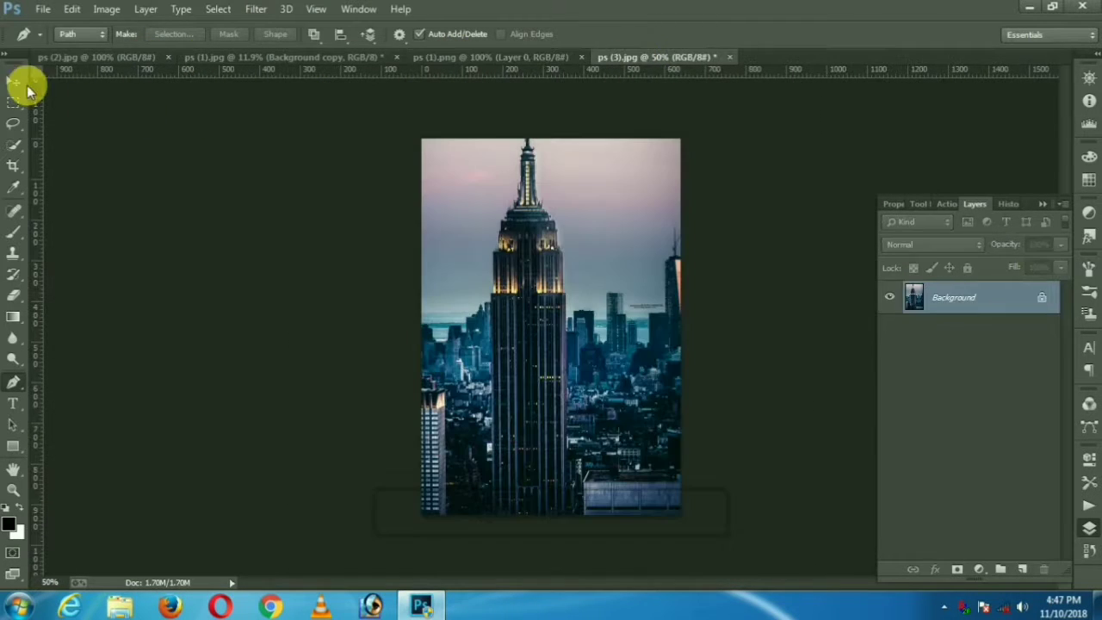
# Copy the city image from ps (3).jpg into the ps (1).jpg portrait document with the Move tool
pyautogui.click(24, 83)
pyautogui.click(467, 56)
pyautogui.click(291, 58)
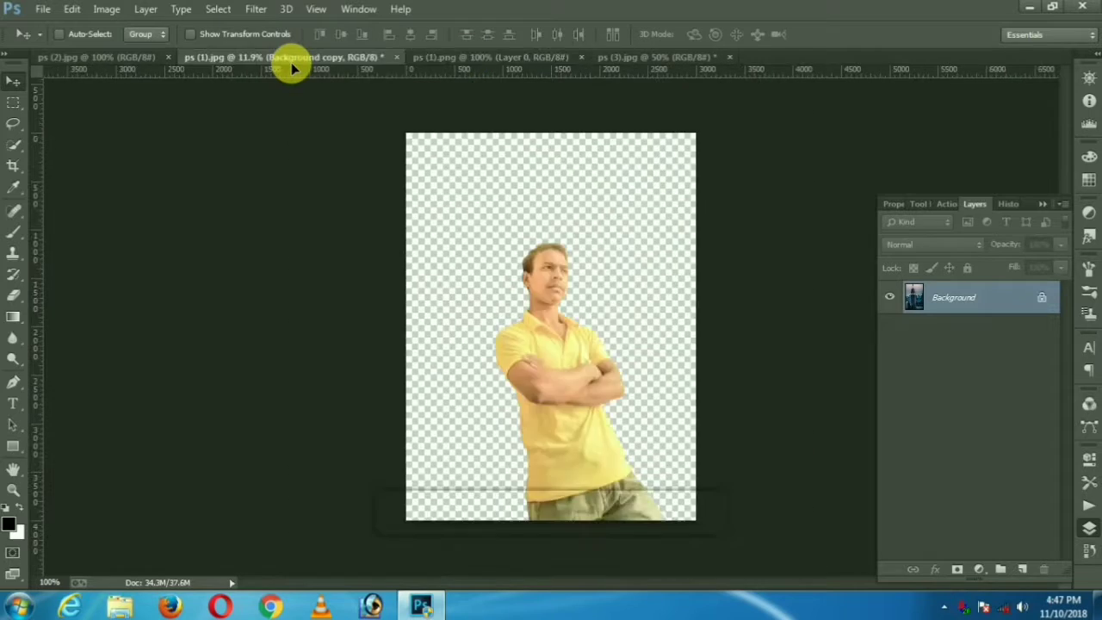
pyautogui.moveTo(293, 67); pyautogui.dragTo(524, 369)
# Scale up the city image with Free Transform and position it to cover the whole canvas
pyautogui.hotkey('ctrl', 't')
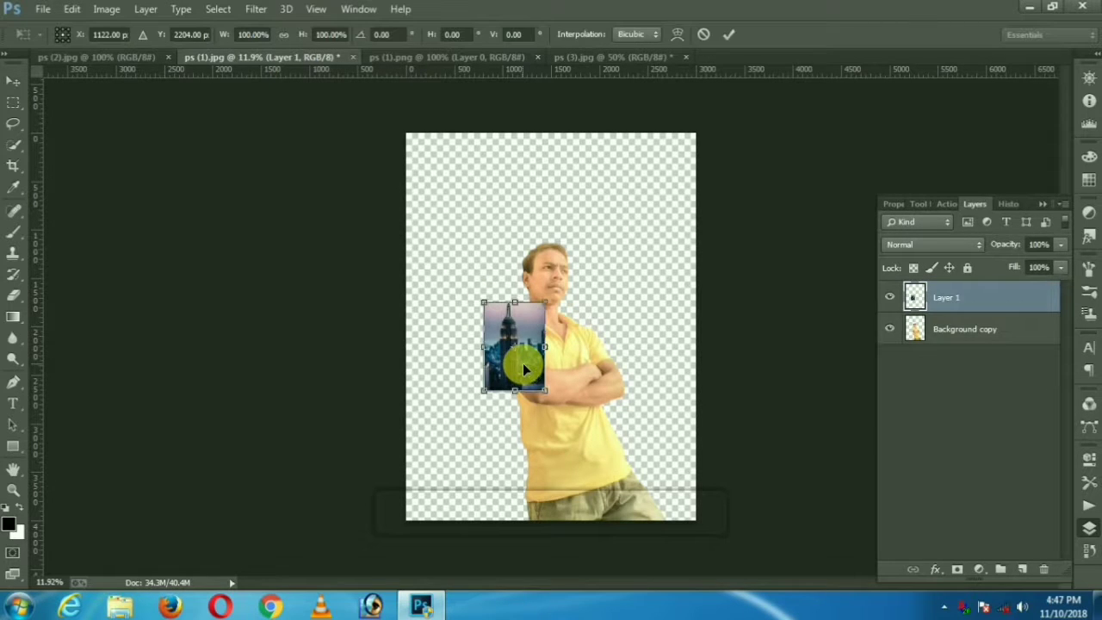
pyautogui.moveTo(545, 392); pyautogui.dragTo(651, 545)
pyautogui.moveTo(556, 435); pyautogui.dragTo(591, 418)
pyautogui.moveTo(688, 521); pyautogui.dragTo(711, 551)
pyautogui.moveTo(636, 387)
pyautogui.mouseDown()
pyautogui.moveTo(649, 439)
pyautogui.moveTo(639, 378)
pyautogui.mouseUp()
pyautogui.press('Return')
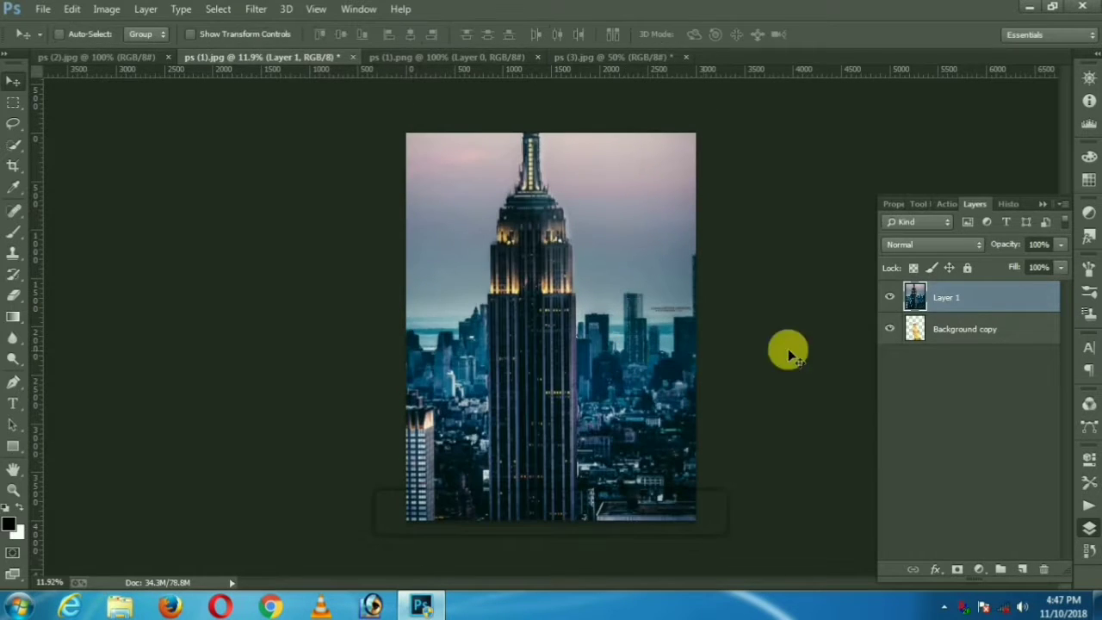
# Place the city layer beneath the man's cut-out layer and shift the city image slightly upward
pyautogui.moveTo(968, 299); pyautogui.dragTo(981, 366)
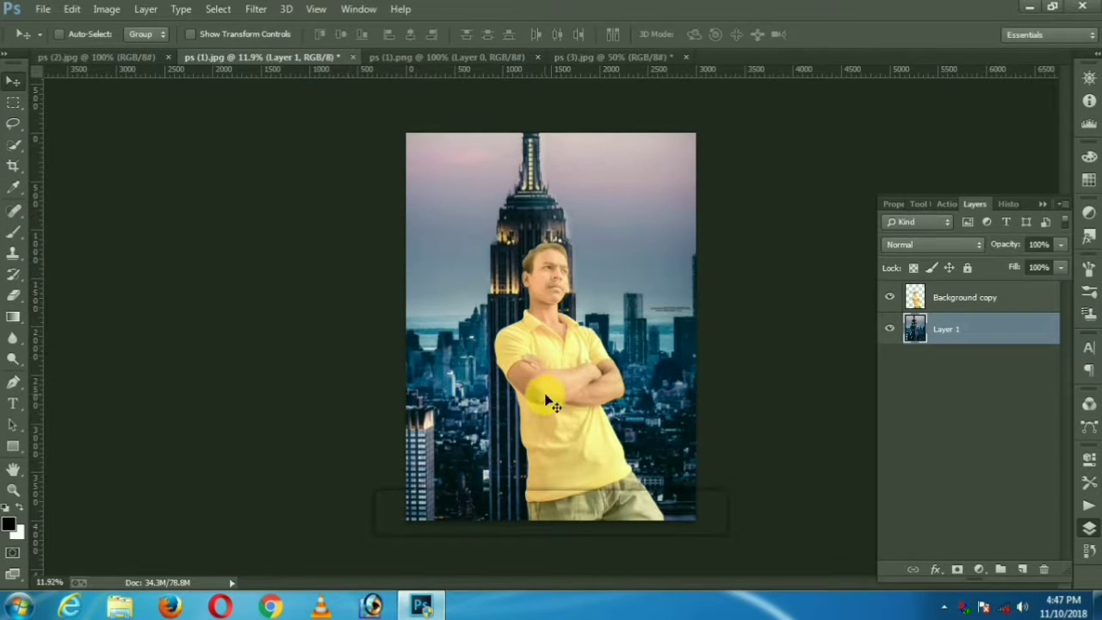
pyautogui.moveTo(545, 394); pyautogui.dragTo(545, 369)
# Move the man's cut-out up over the city and enlarge it to about 103.6% with the transform controls
pyautogui.click(955, 299)
pyautogui.moveTo(575, 455); pyautogui.dragTo(576, 387)
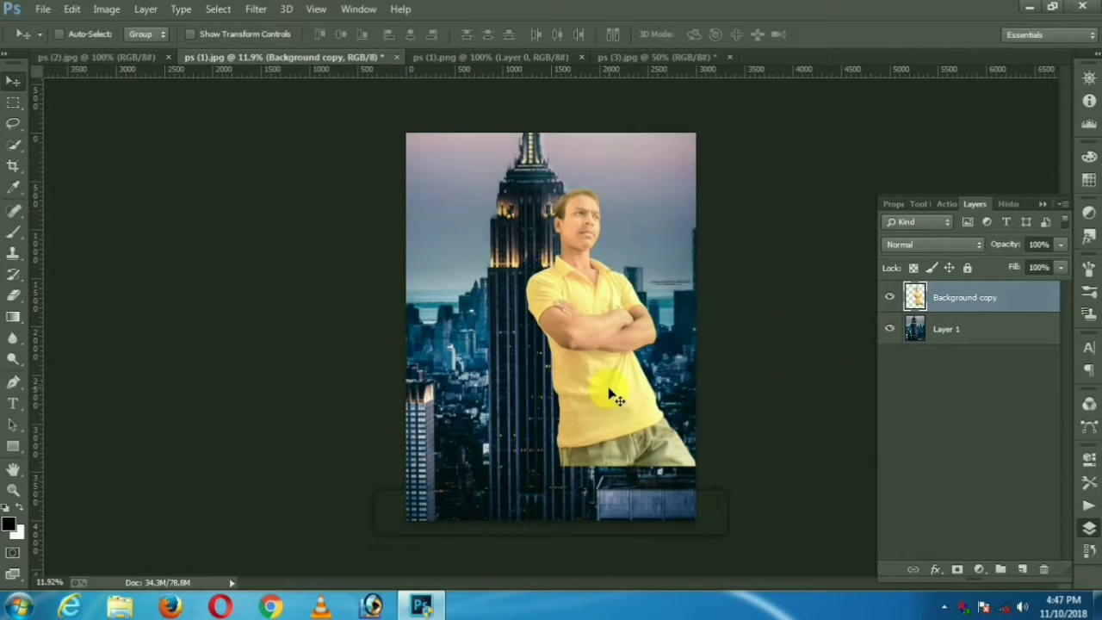
pyautogui.click(195, 35)
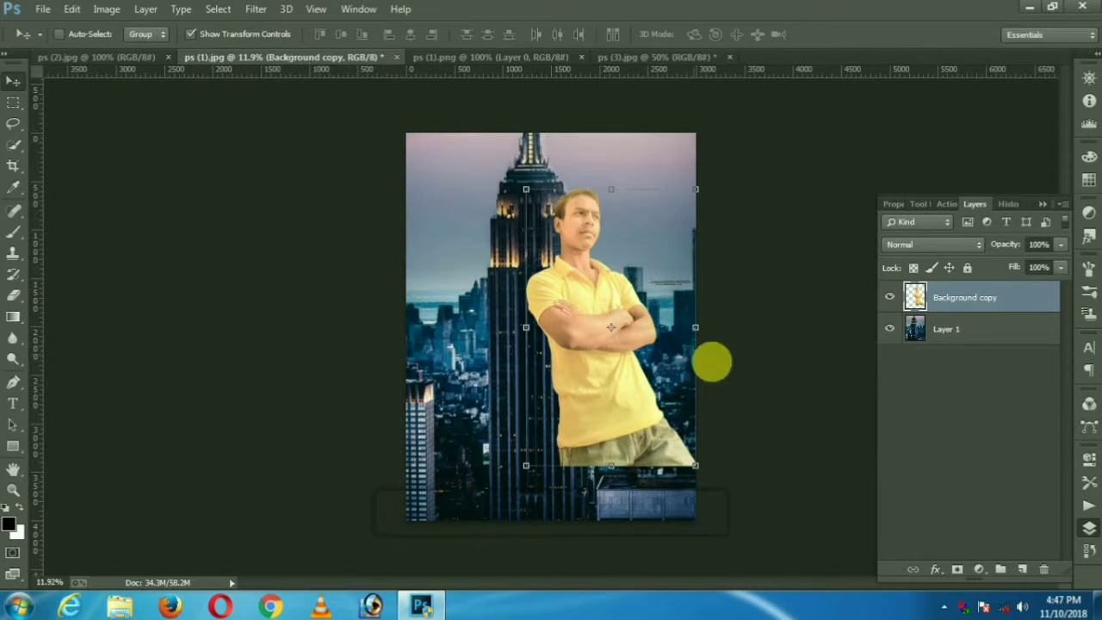
pyautogui.moveTo(701, 467)
pyautogui.mouseDown()
pyautogui.moveTo(732, 514)
pyautogui.moveTo(692, 470)
pyautogui.moveTo(701, 472)
pyautogui.mouseUp()
pyautogui.moveTo(551, 370); pyautogui.dragTo(609, 395)
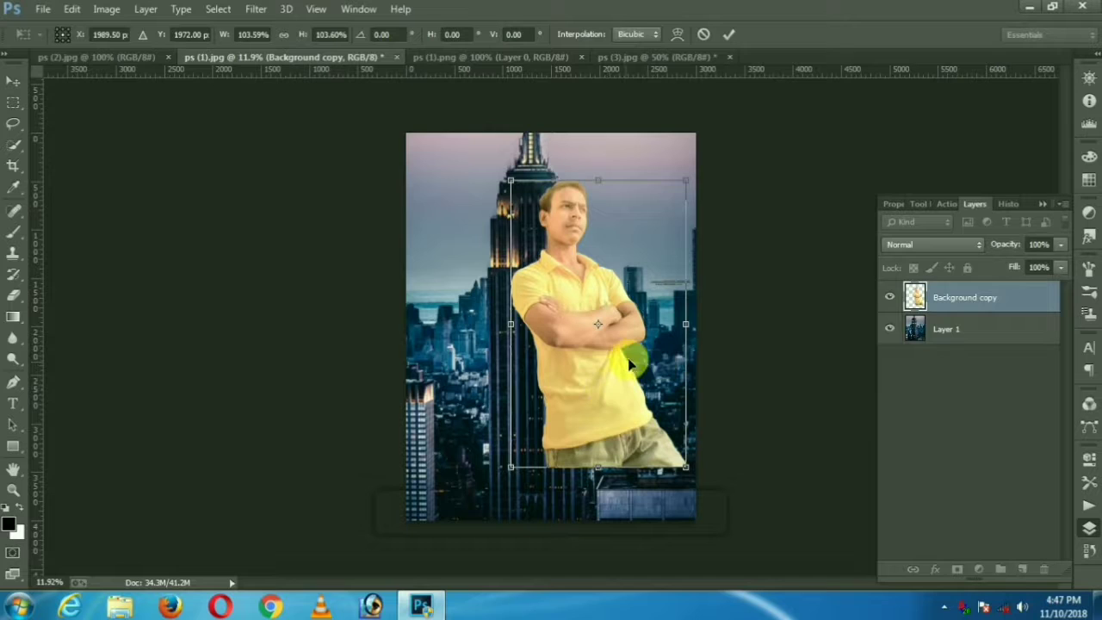
pyautogui.press('Return')
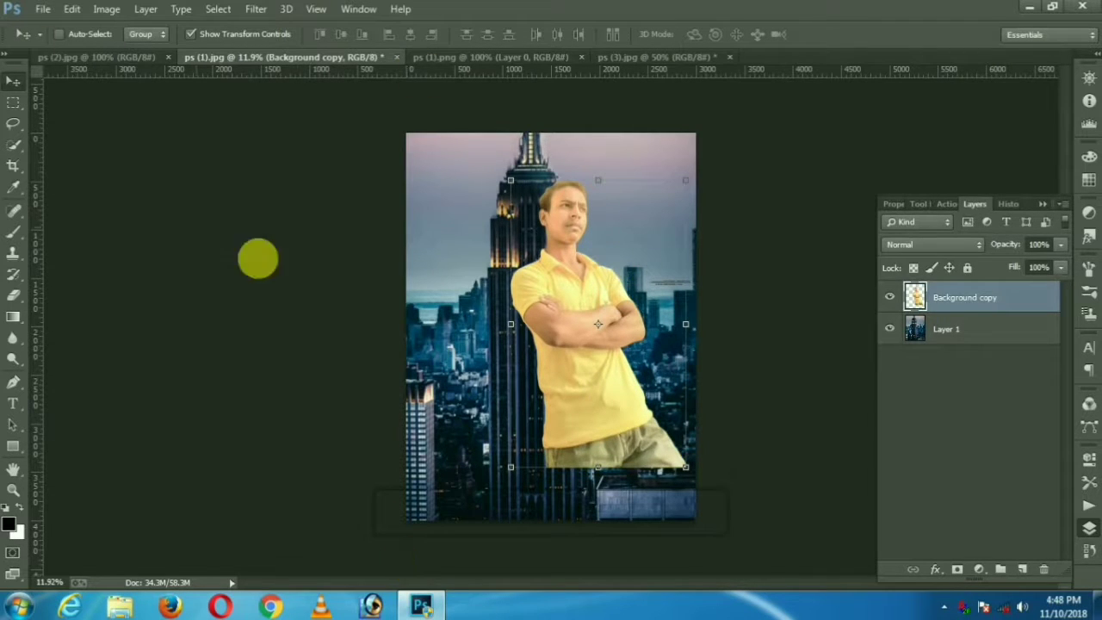
# Resize and move the man's cut-out so his trousers meet the lower edge of the canvas
pyautogui.moveTo(615, 376); pyautogui.dragTo(598, 400)
pyautogui.moveTo(688, 521); pyautogui.dragTo(681, 522)
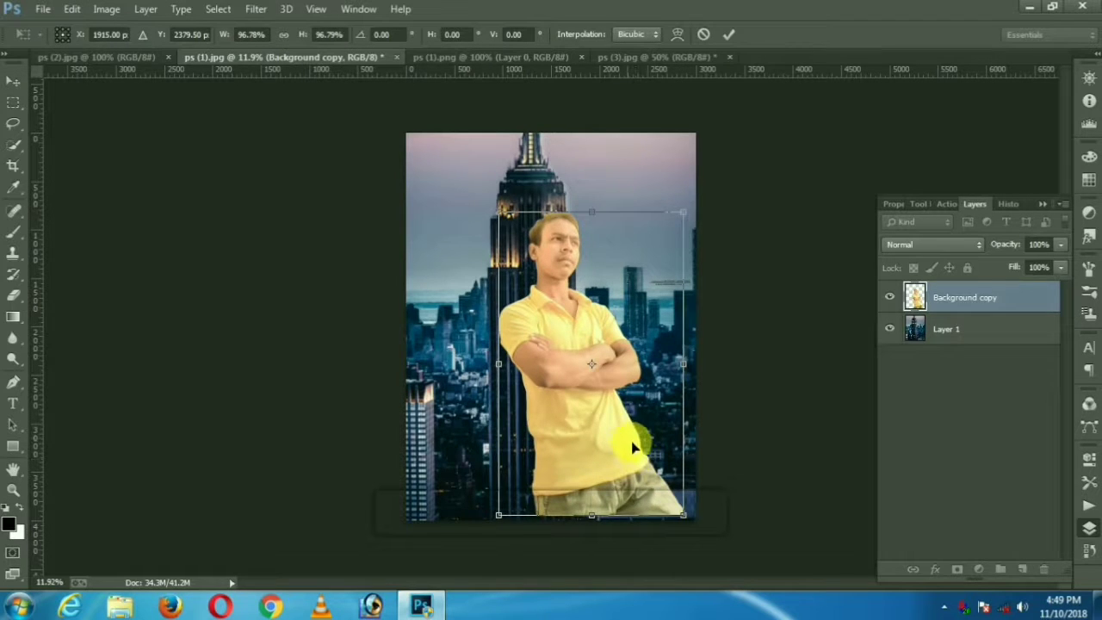
pyautogui.moveTo(631, 444); pyautogui.dragTo(636, 450)
pyautogui.press('Return')
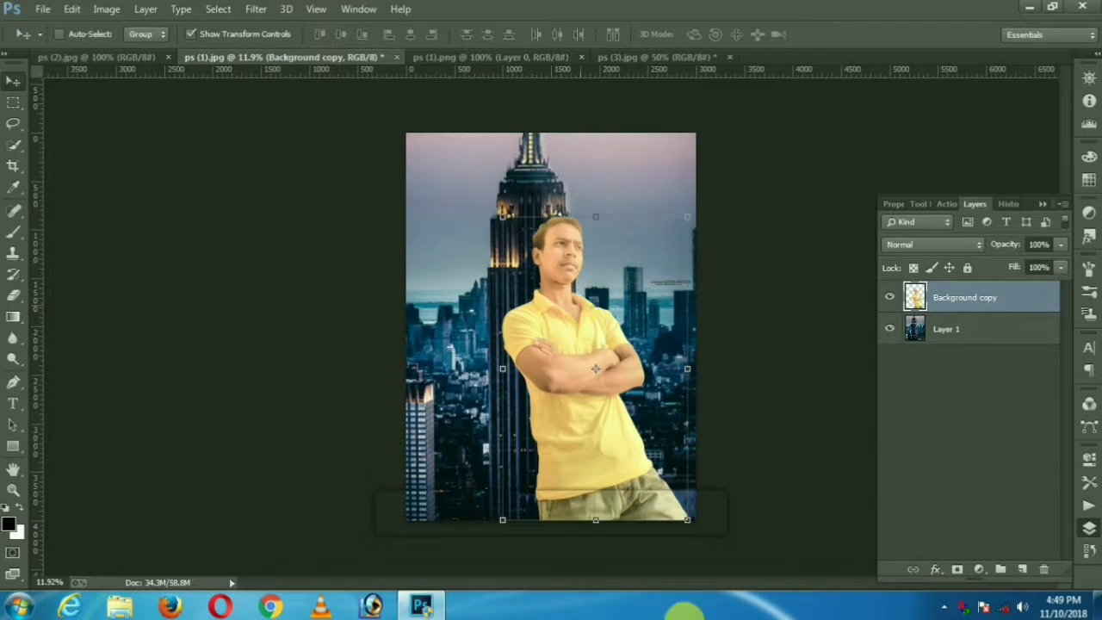
# Open Color Efex Pro 3.0 Complete on the Background copy layer and choose the Contrast Color Range filter
pyautogui.click(259, 9)
pyautogui.moveTo(290, 443)
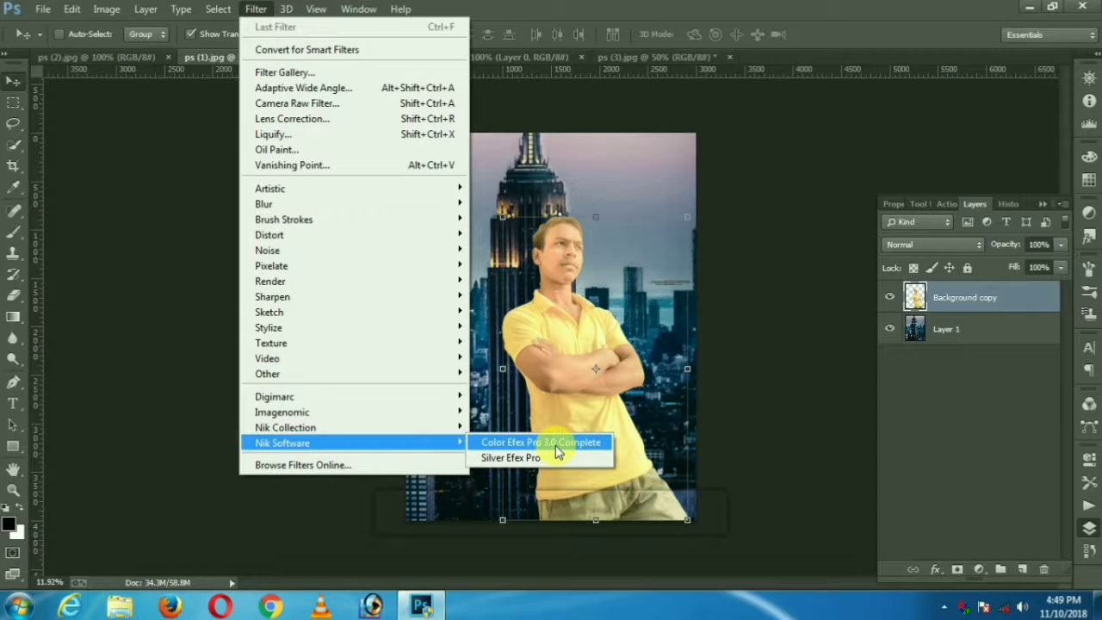
pyautogui.click(556, 444)
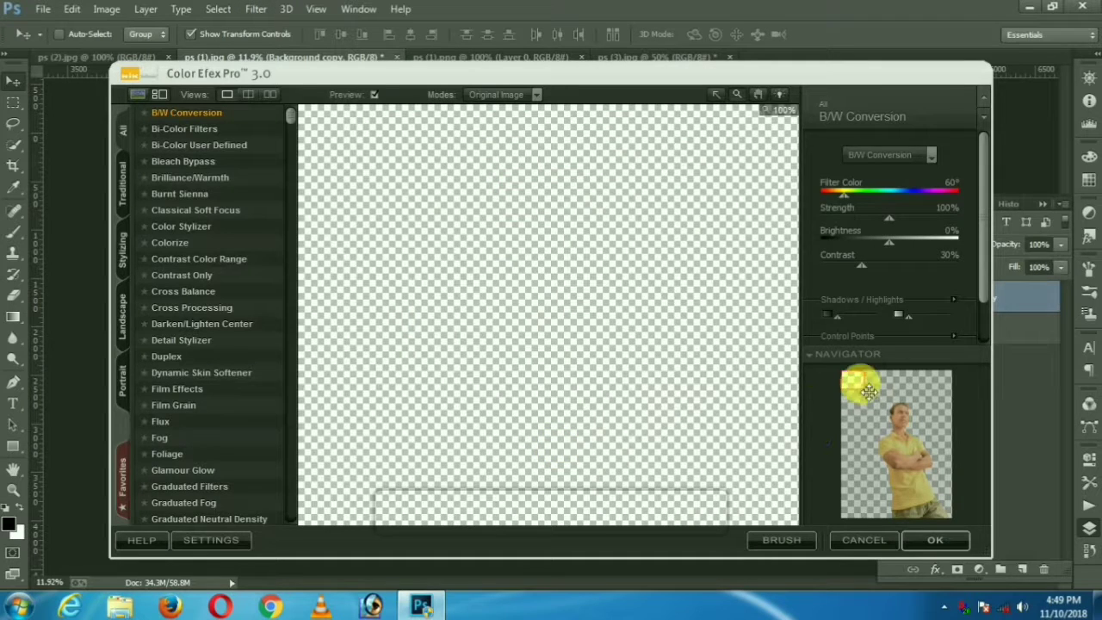
pyautogui.moveTo(860, 386); pyautogui.dragTo(906, 435)
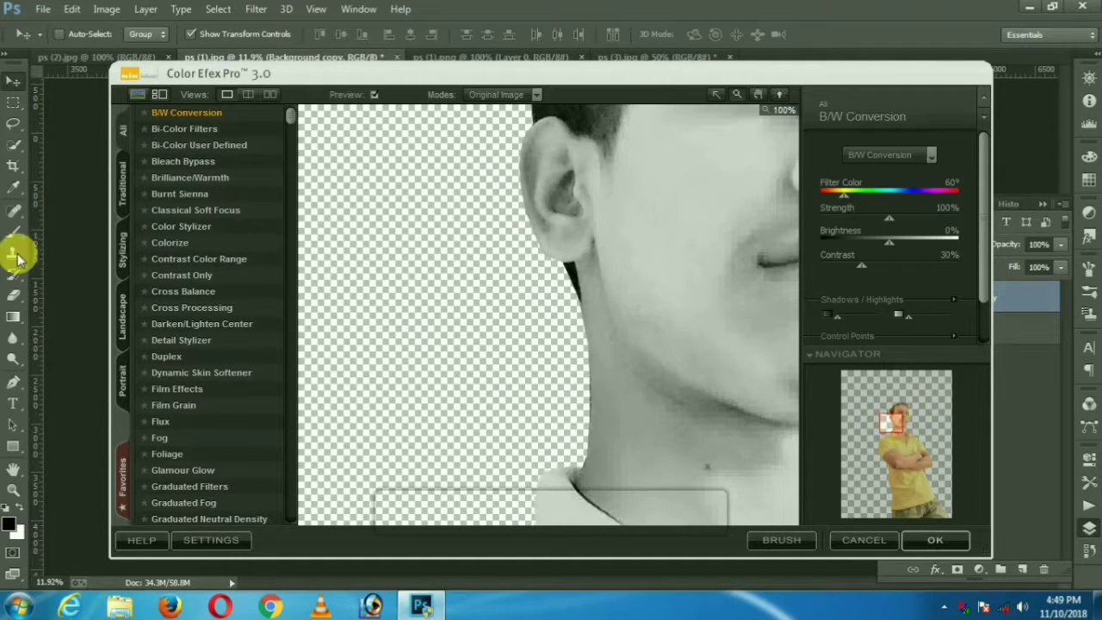
pyautogui.click(213, 259)
# Set the filter's brightness to about -28% and its color to about 75°, and apply it to the man
pyautogui.click(872, 210)
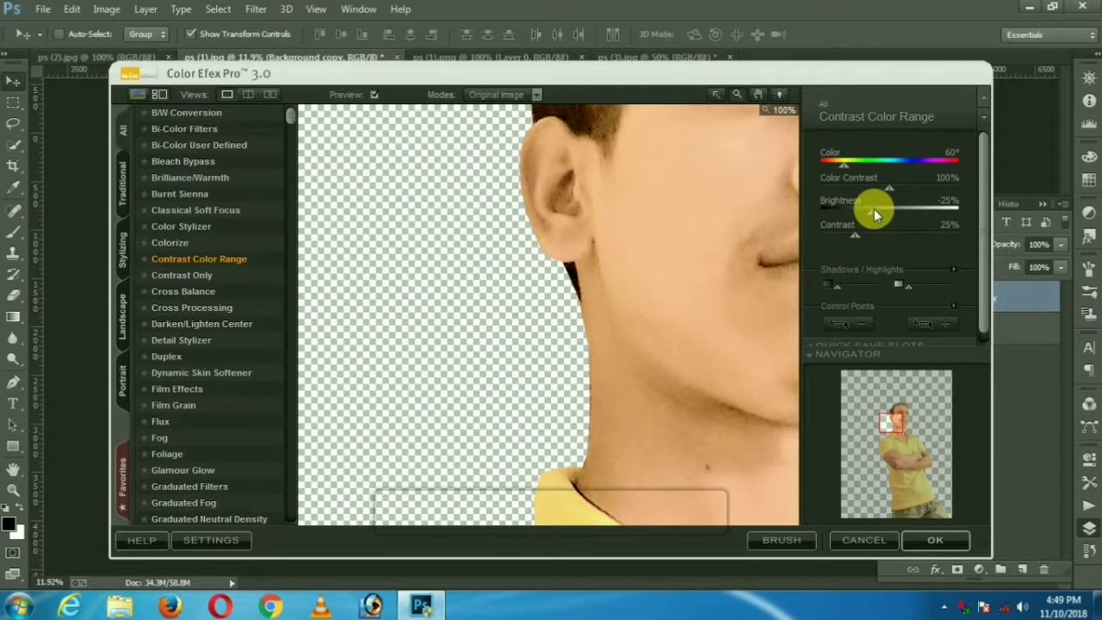
pyautogui.click(656, 230)
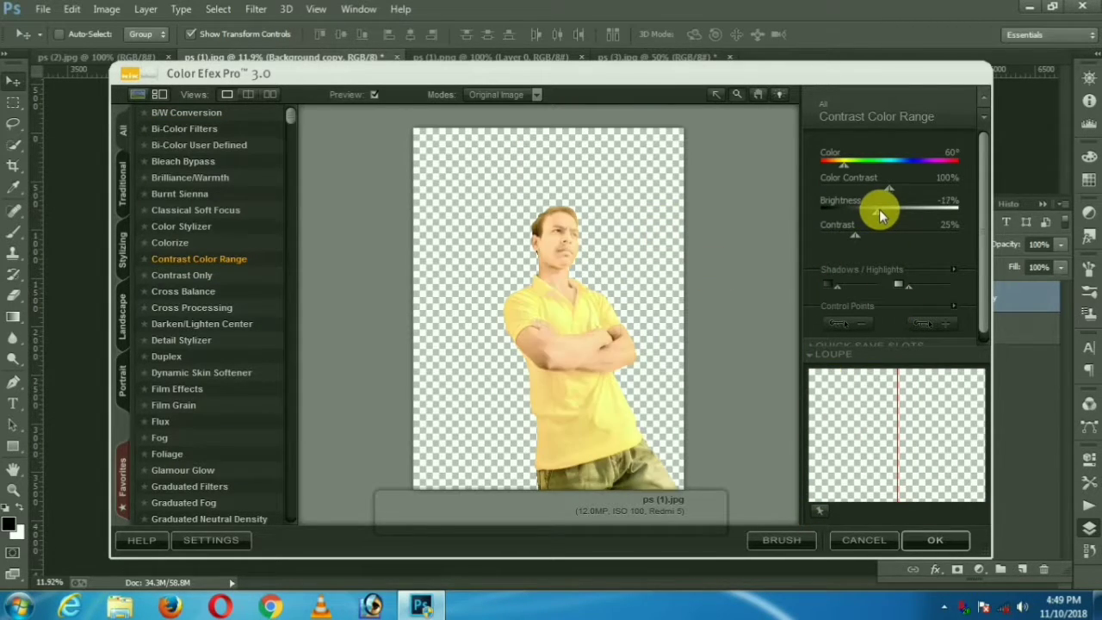
pyautogui.moveTo(879, 209); pyautogui.dragTo(871, 211)
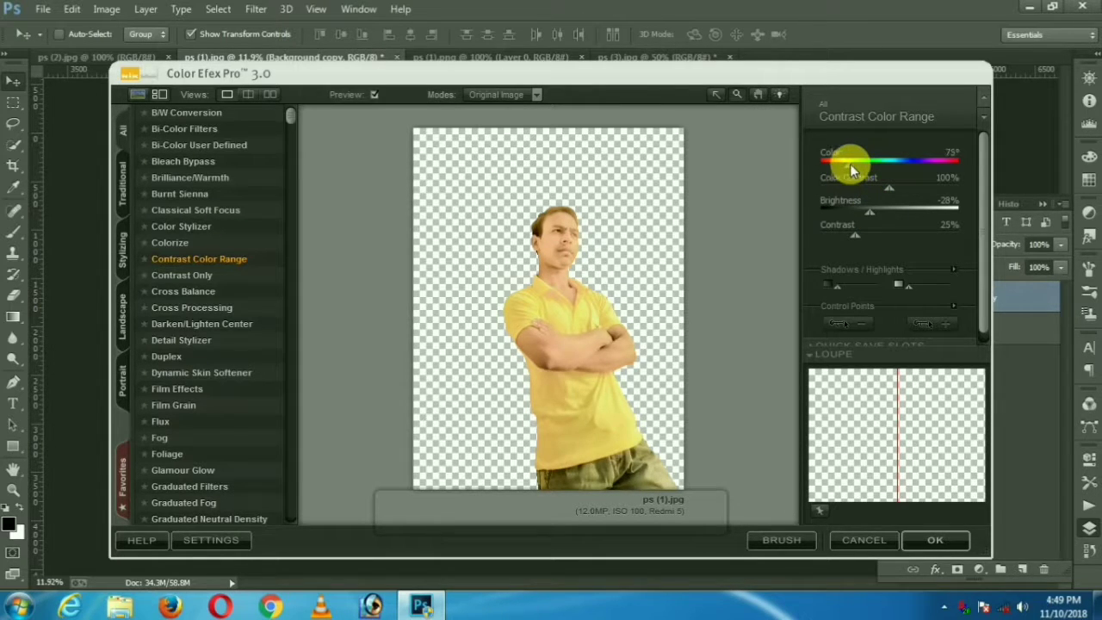
pyautogui.click(924, 540)
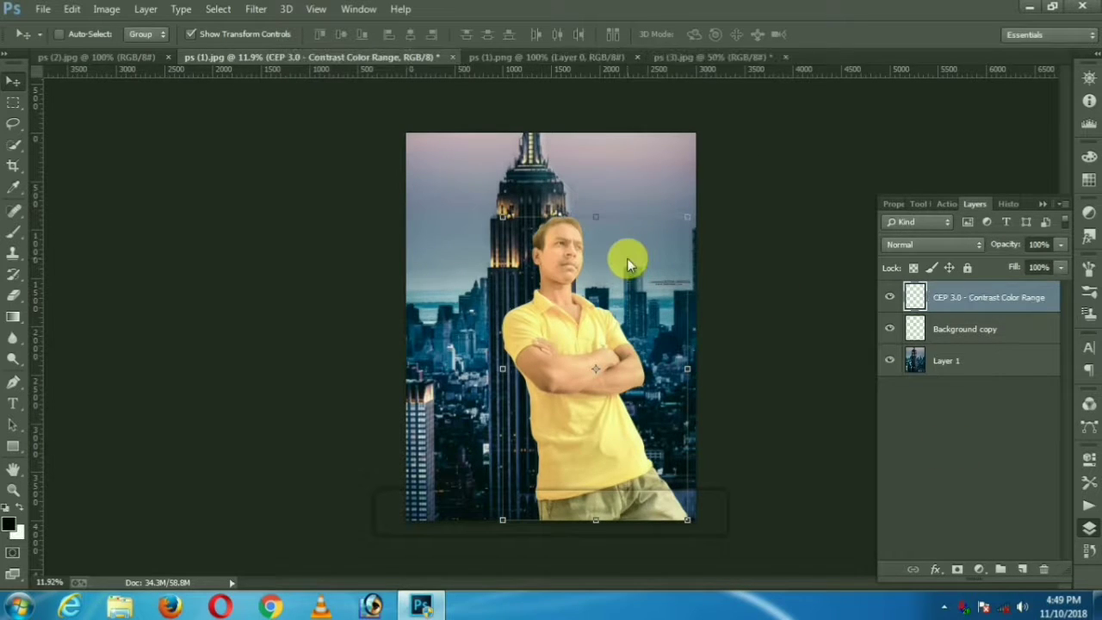
# Remove shirt and trouser areas from the CEP 3.0 - Contrast Color Range layer with the Magic Eraser
pyautogui.rightClick(15, 295)
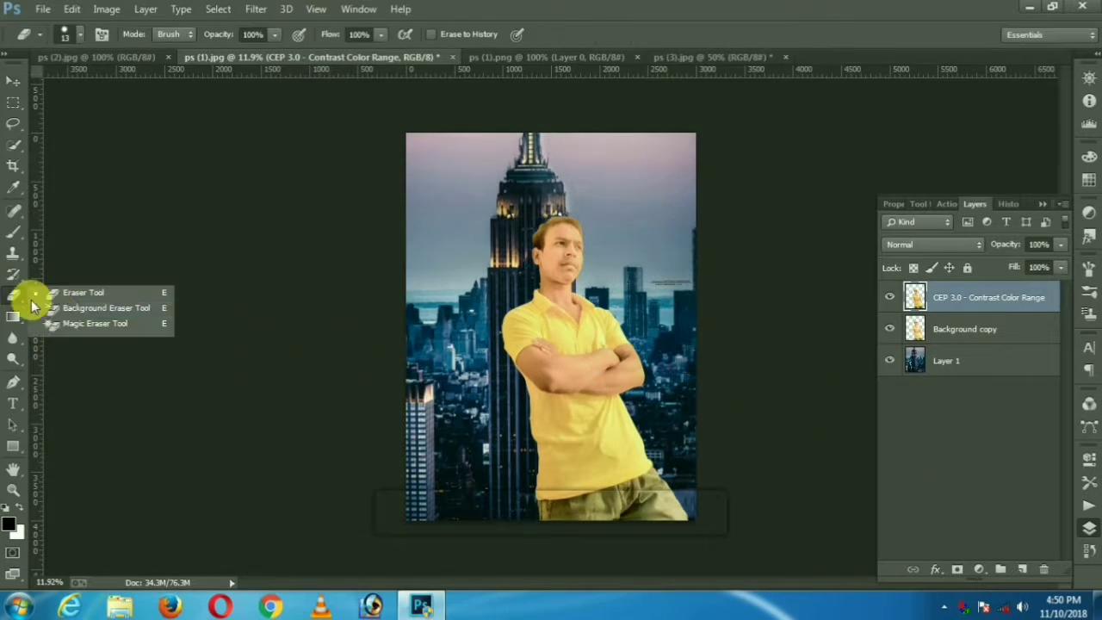
pyautogui.click(86, 322)
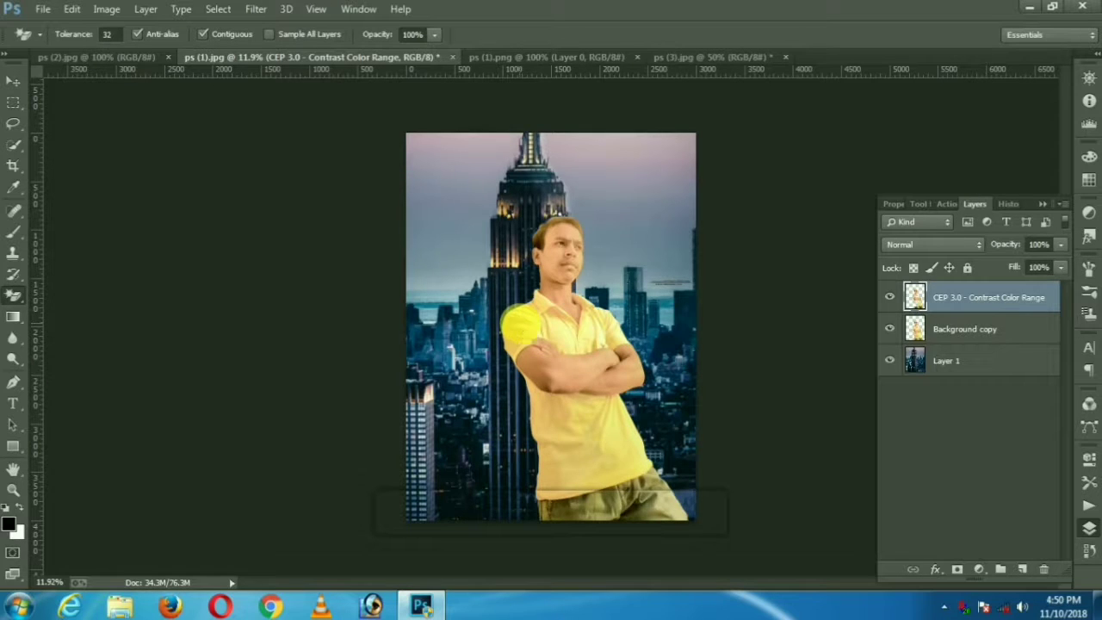
pyautogui.click(635, 508)
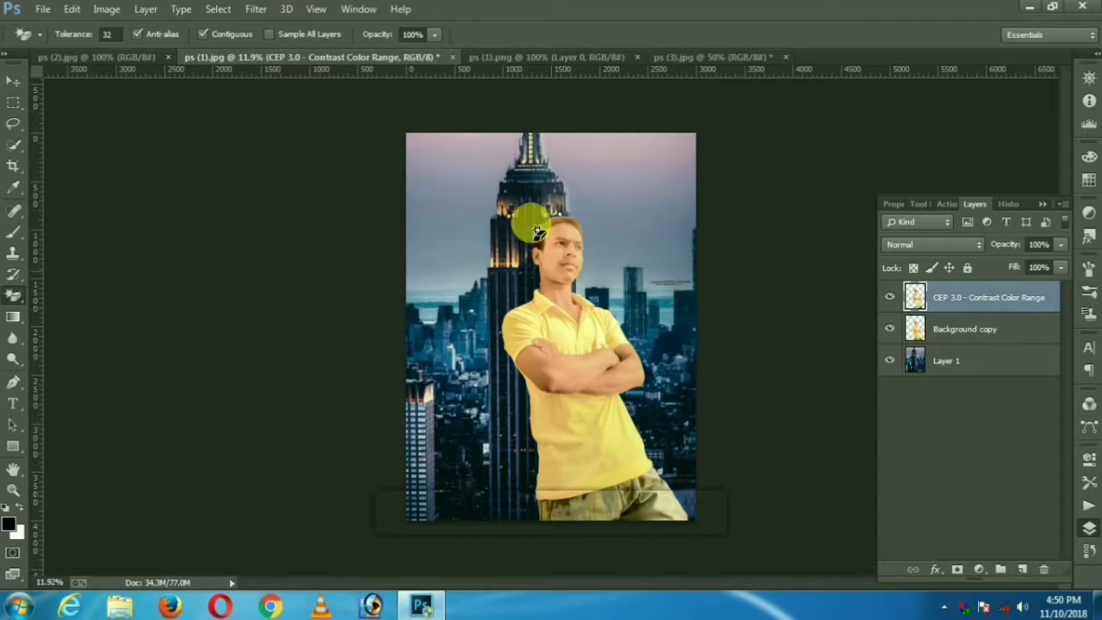
pyautogui.click(613, 449)
pyautogui.click(631, 514)
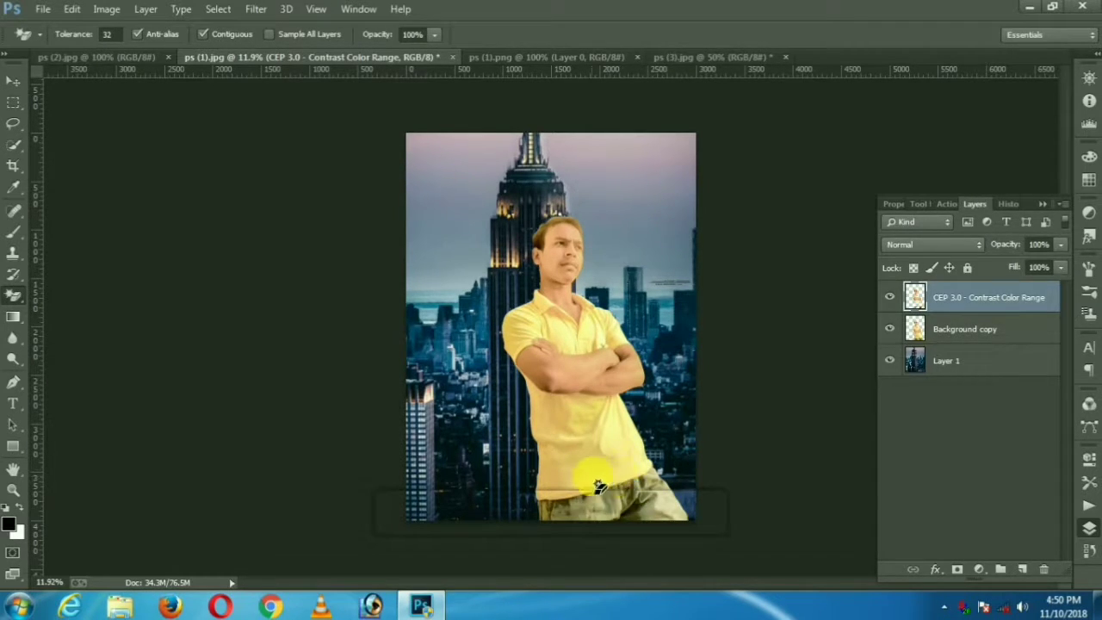
# Switch to the Eraser tool, hide the Background copy layer and select the Contrast Color Range layer
pyautogui.rightClick(14, 313)
pyautogui.rightClick(13, 296)
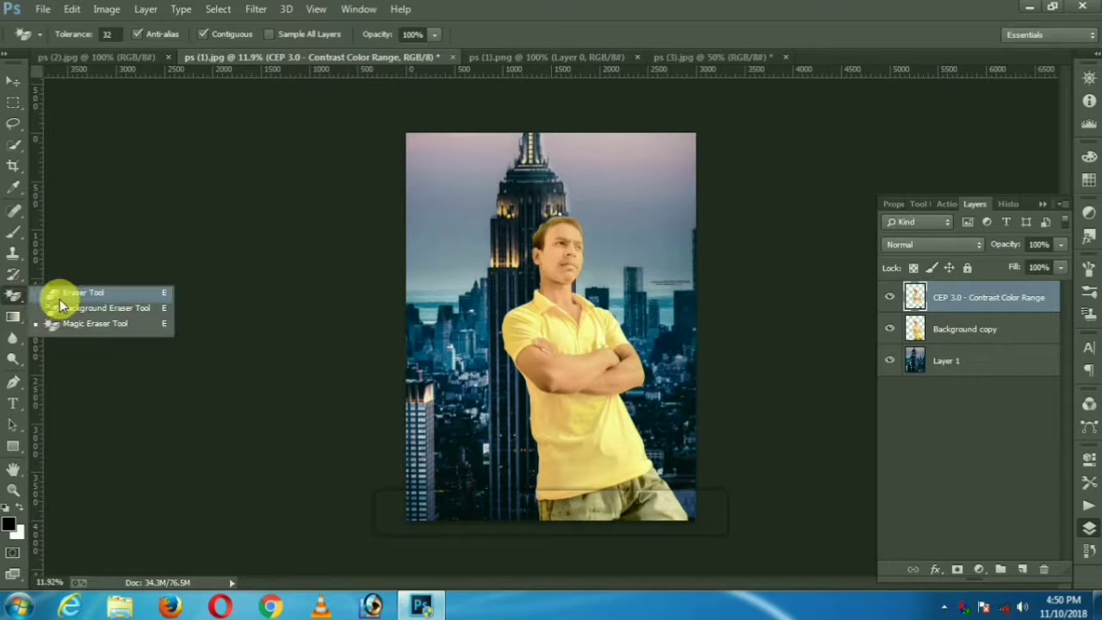
pyautogui.click(62, 294)
pyautogui.click(904, 329)
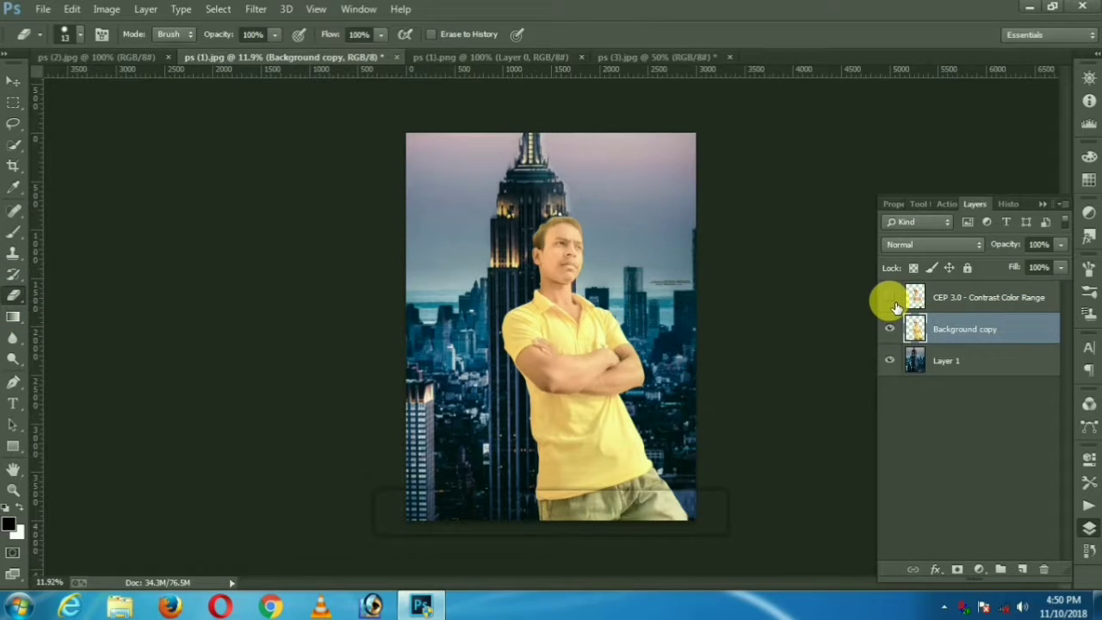
pyautogui.click(890, 297)
pyautogui.click(890, 329)
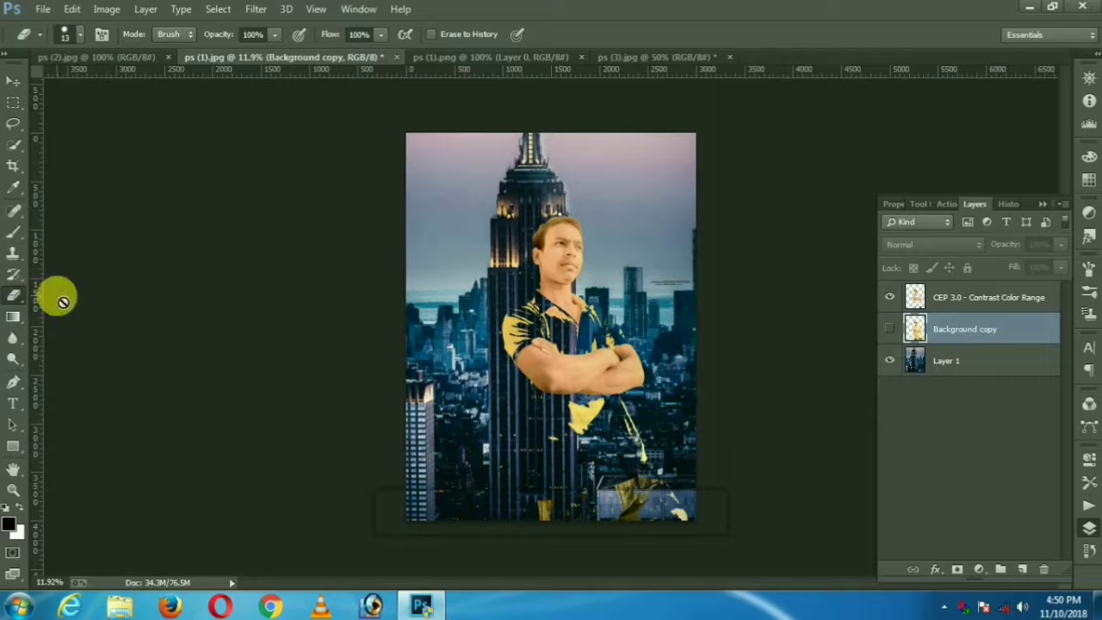
pyautogui.click(951, 298)
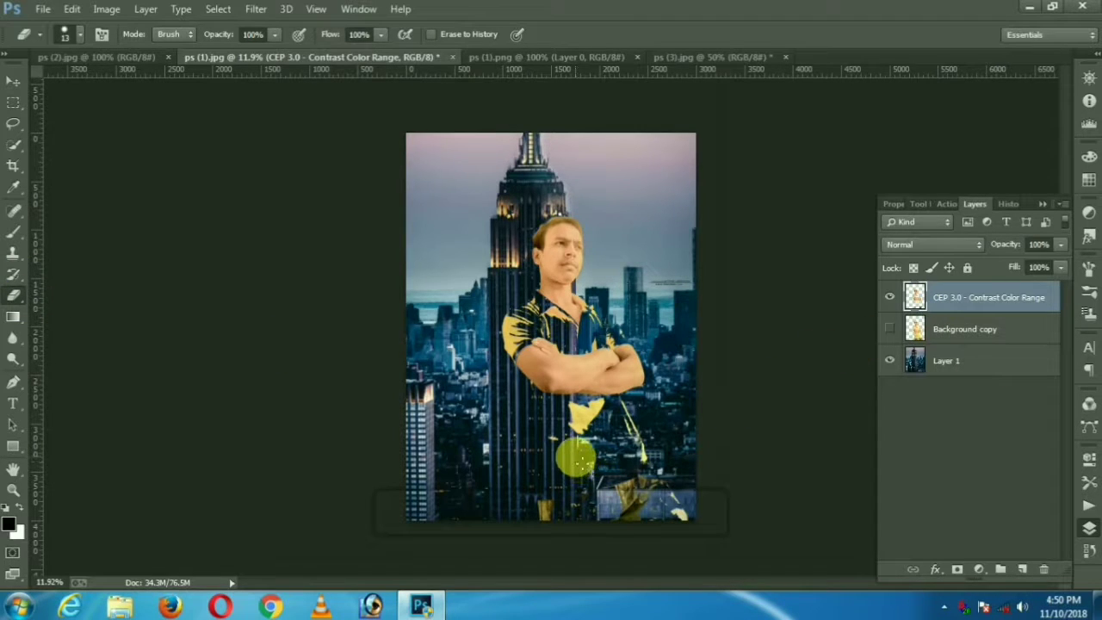
# Erase the leftover shirt and trouser patches from the filtered layer with a 500 px eraser, and show the Background copy layer again
pyautogui.press(']')
pyautogui.press(']')
pyautogui.press(']')
pyautogui.press(']')
pyautogui.press(']')
pyautogui.press(']')
pyautogui.press(']')
pyautogui.press(']')
pyautogui.press(']')
pyautogui.press(']')
pyautogui.press(']')
pyautogui.press(']')
pyautogui.press(']')
pyautogui.press(']')
pyautogui.press(']')
pyautogui.press(']')
pyautogui.press(']')
pyautogui.moveTo(646, 465); pyautogui.dragTo(647, 568)
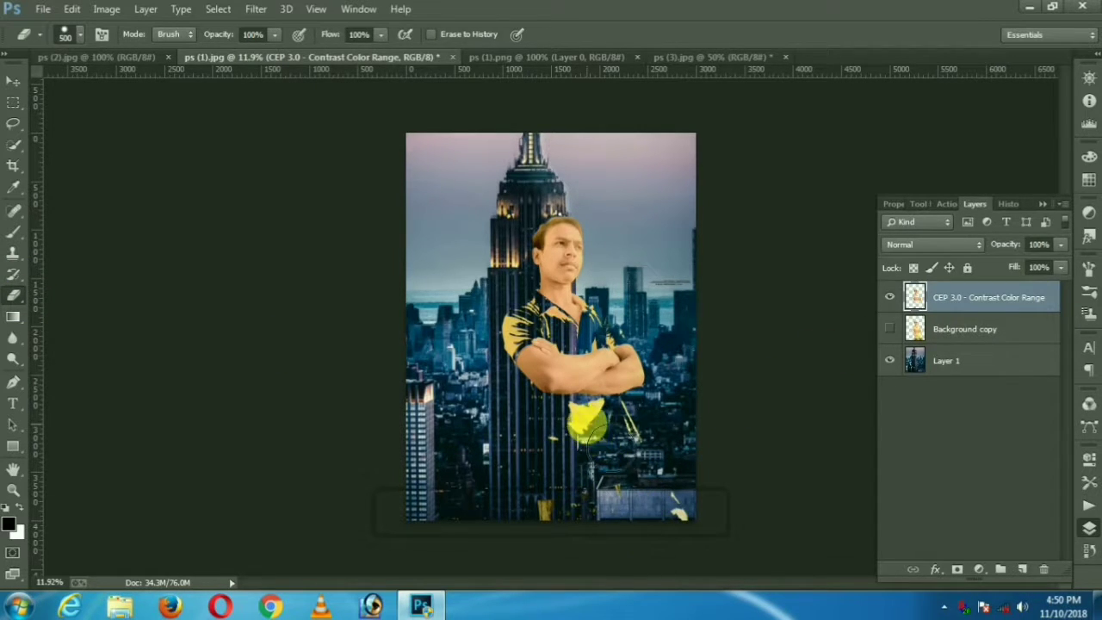
pyautogui.moveTo(613, 448)
pyautogui.mouseDown()
pyautogui.moveTo(564, 564)
pyautogui.moveTo(671, 530)
pyautogui.moveTo(697, 554)
pyautogui.moveTo(668, 462)
pyautogui.moveTo(649, 496)
pyautogui.mouseUp()
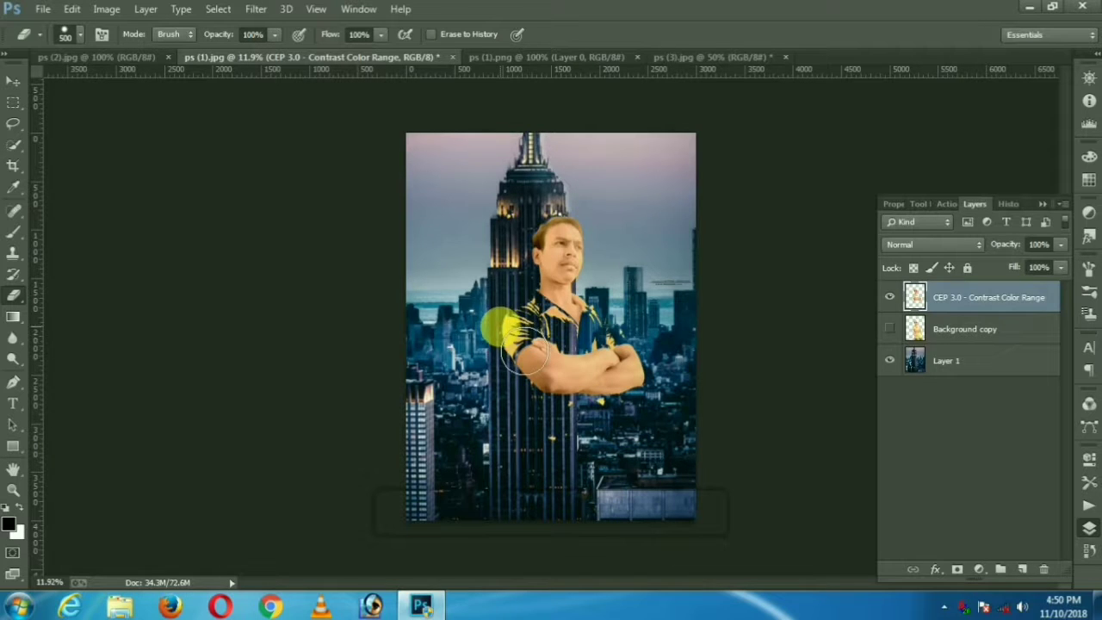
pyautogui.moveTo(524, 347); pyautogui.dragTo(487, 311)
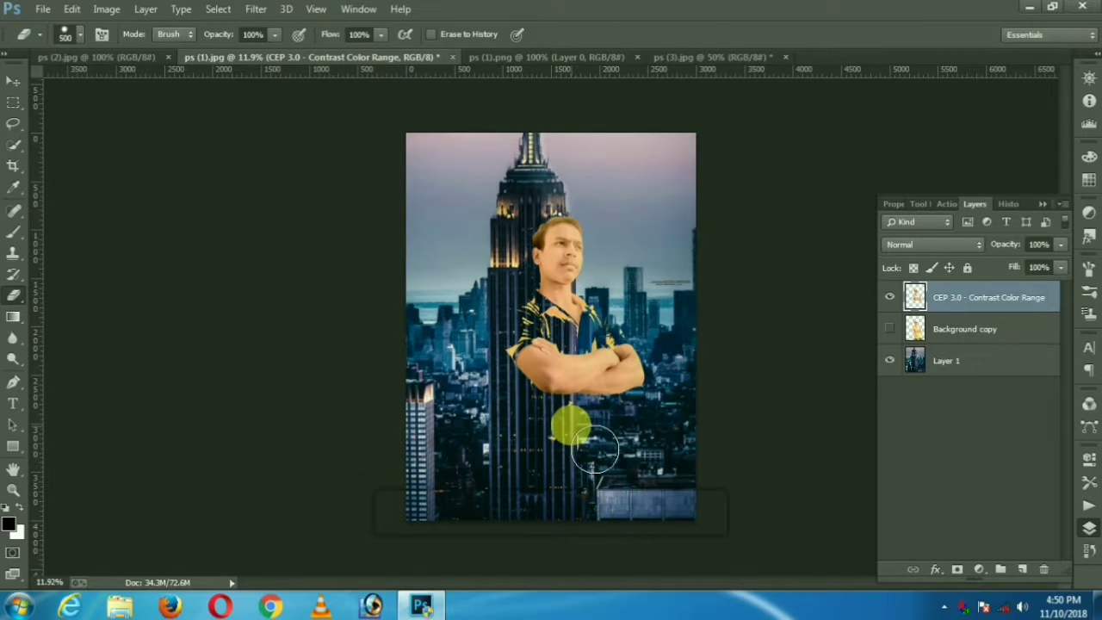
pyautogui.click(889, 328)
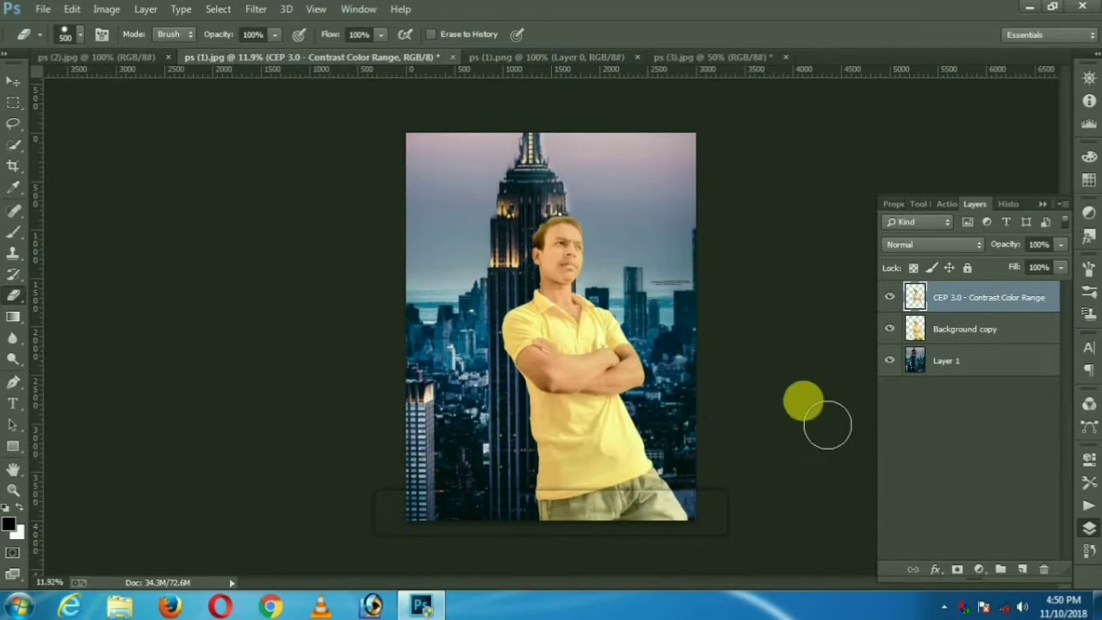
# Set the eraser to a soft 64 px brush and erase the filtered effect on the man's hair
pyautogui.scroll(5, 564, 271)
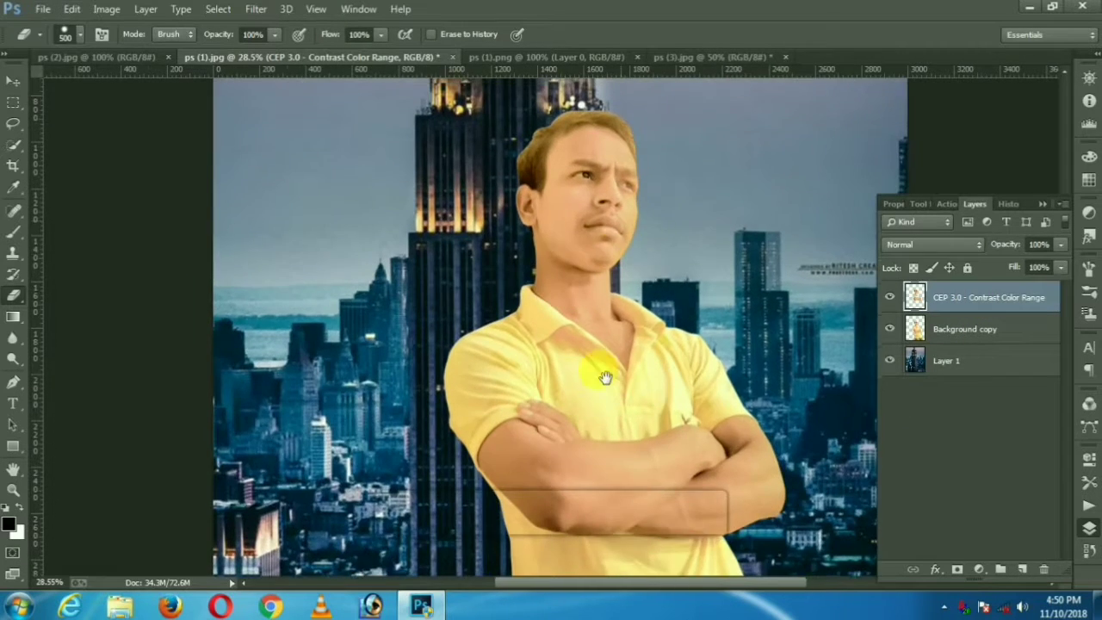
pyautogui.scroll(3, 605, 377)
pyautogui.rightClick(600, 287)
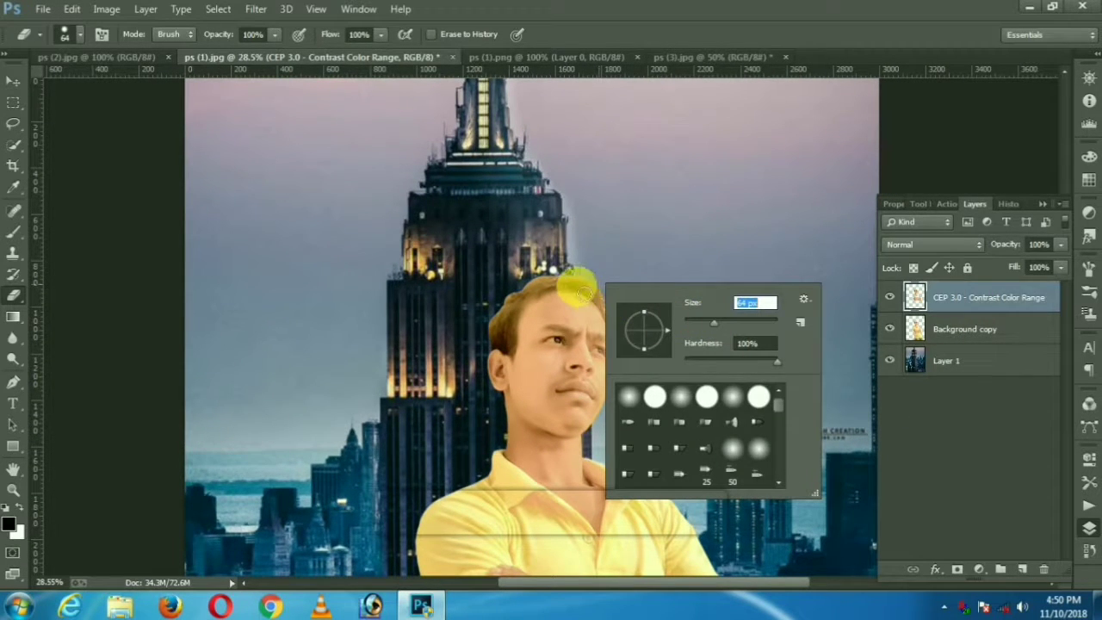
pyautogui.click(685, 363)
pyautogui.click(539, 287)
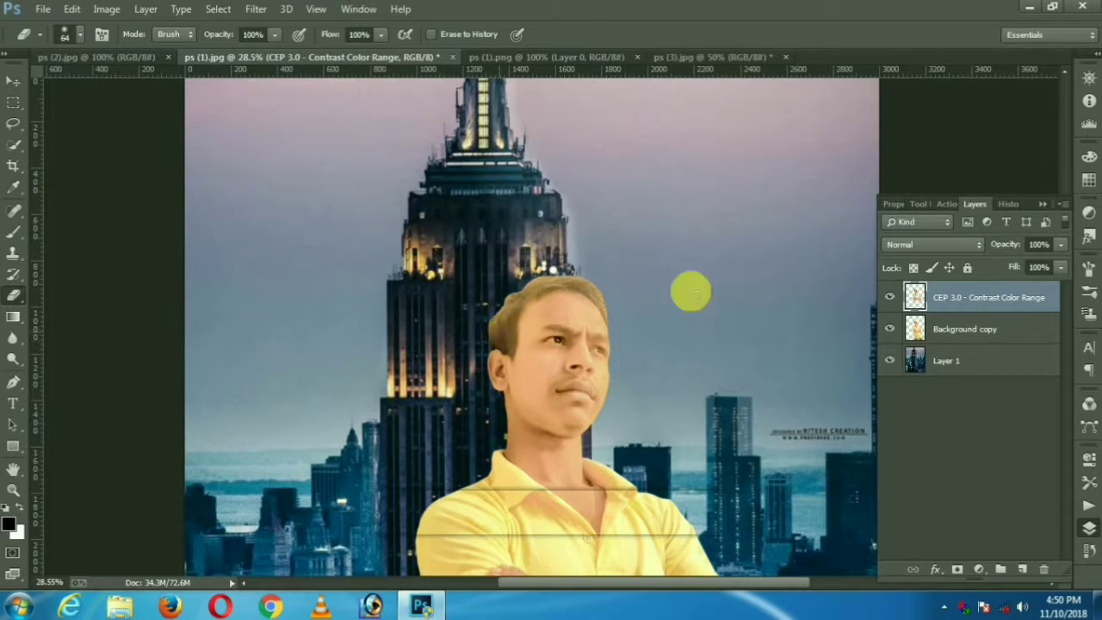
# Merge the Contrast Color Range layer into Background copy and darken the hair and eyebrows with the Burn tool, Midtones at 50% exposure
pyautogui.rightClick(981, 295)
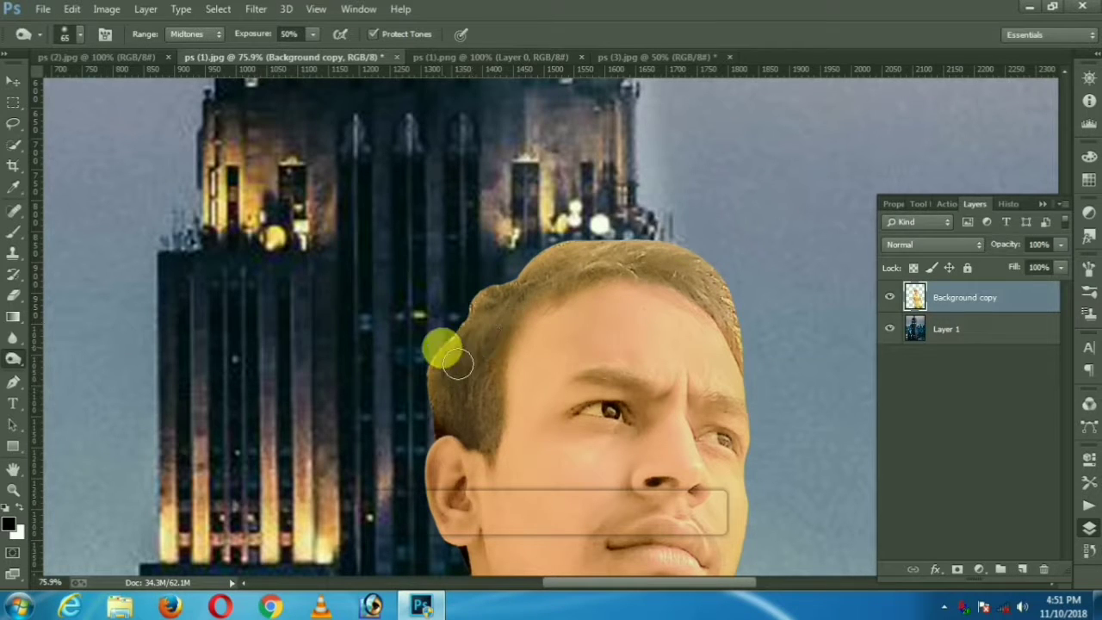
pyautogui.moveTo(457, 363)
pyautogui.mouseDown()
pyautogui.moveTo(507, 372)
pyautogui.moveTo(504, 452)
pyautogui.moveTo(616, 272)
pyautogui.moveTo(495, 316)
pyautogui.moveTo(472, 340)
pyautogui.moveTo(636, 285)
pyautogui.moveTo(761, 283)
pyautogui.moveTo(604, 266)
pyautogui.moveTo(684, 273)
pyautogui.moveTo(610, 270)
pyautogui.moveTo(526, 288)
pyautogui.moveTo(578, 255)
pyautogui.moveTo(683, 271)
pyautogui.moveTo(746, 316)
pyautogui.moveTo(734, 296)
pyautogui.moveTo(695, 284)
pyautogui.moveTo(731, 309)
pyautogui.moveTo(735, 295)
pyautogui.moveTo(705, 288)
pyautogui.moveTo(677, 262)
pyautogui.moveTo(549, 257)
pyautogui.moveTo(766, 312)
pyautogui.moveTo(761, 365)
pyautogui.moveTo(702, 328)
pyautogui.moveTo(479, 333)
pyautogui.moveTo(483, 415)
pyautogui.moveTo(493, 369)
pyautogui.moveTo(495, 396)
pyautogui.moveTo(545, 381)
pyautogui.mouseUp()
pyautogui.scroll(-1, 560, 363)
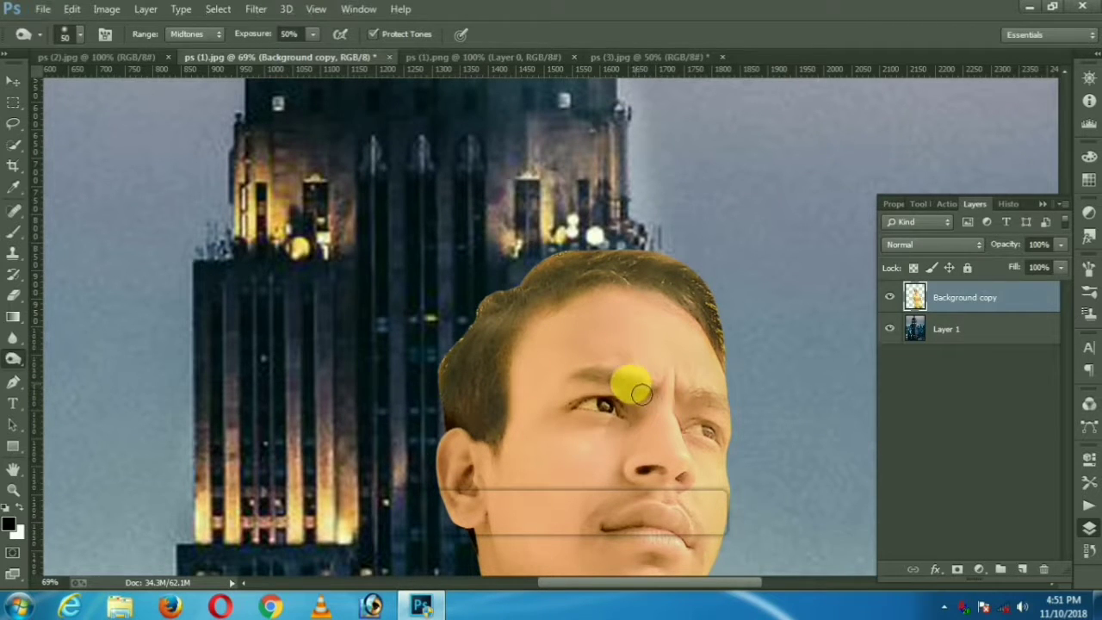
pyautogui.moveTo(640, 394)
pyautogui.mouseDown()
pyautogui.moveTo(583, 376)
pyautogui.moveTo(714, 399)
pyautogui.moveTo(738, 418)
pyautogui.moveTo(730, 405)
pyautogui.mouseUp()
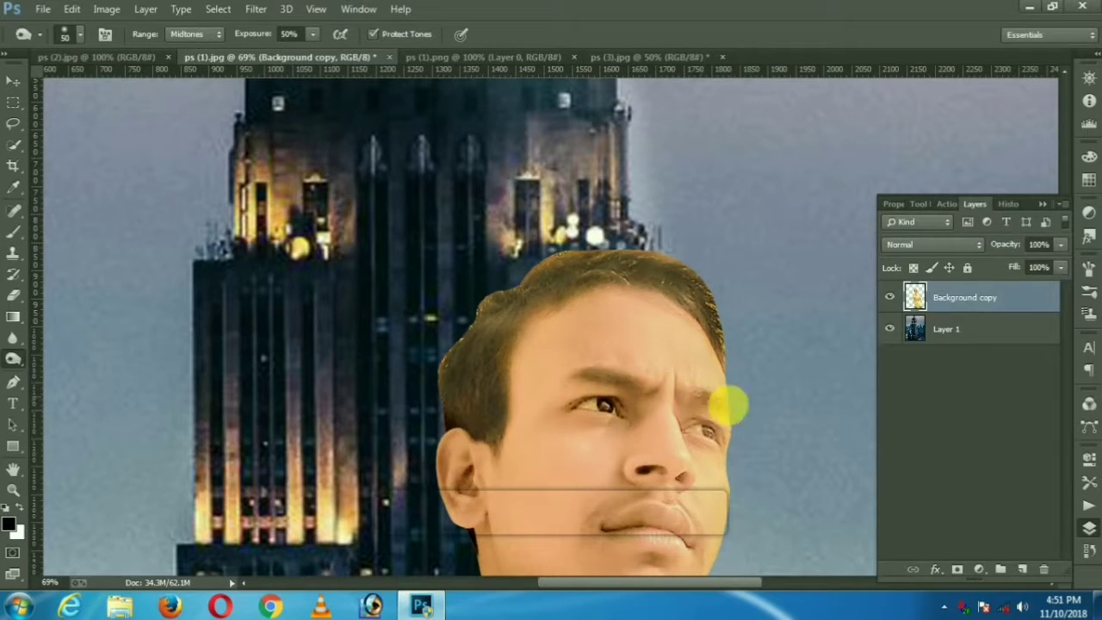
# Apply the Noiseware Professional filter with its Default settings to the Background copy layer
pyautogui.scroll(-15, 734, 418)
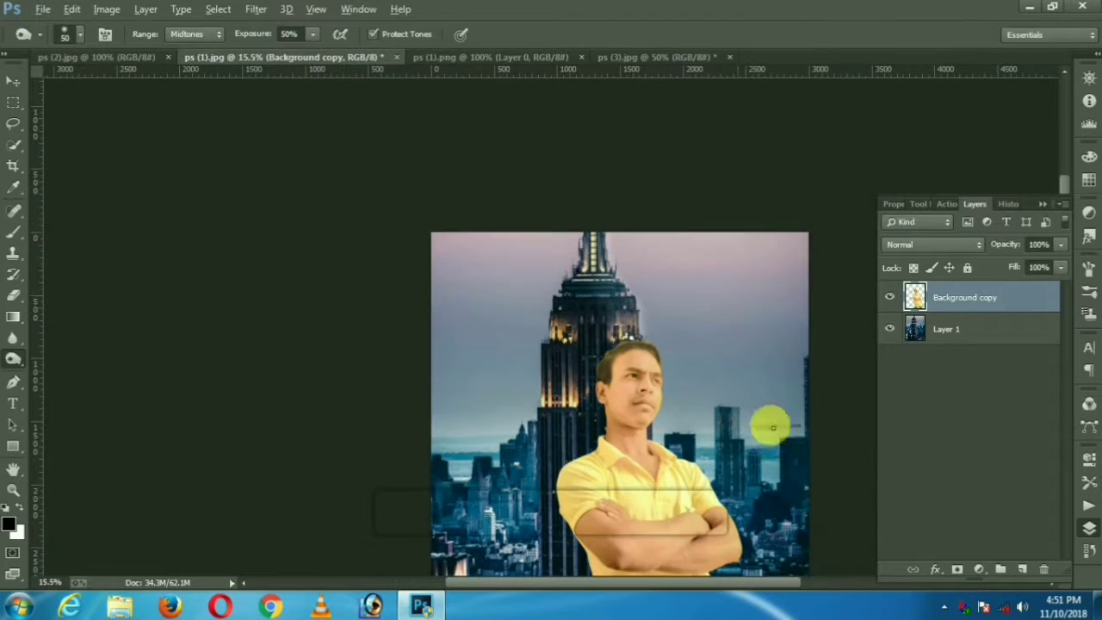
pyautogui.click(255, 9)
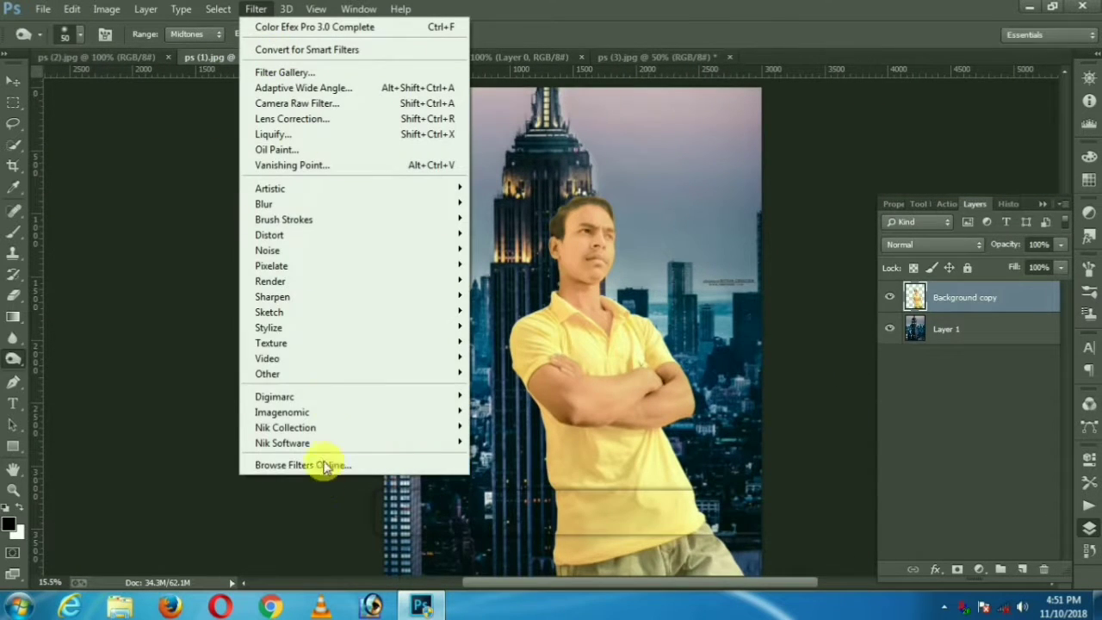
pyautogui.moveTo(293, 411)
pyautogui.click(529, 414)
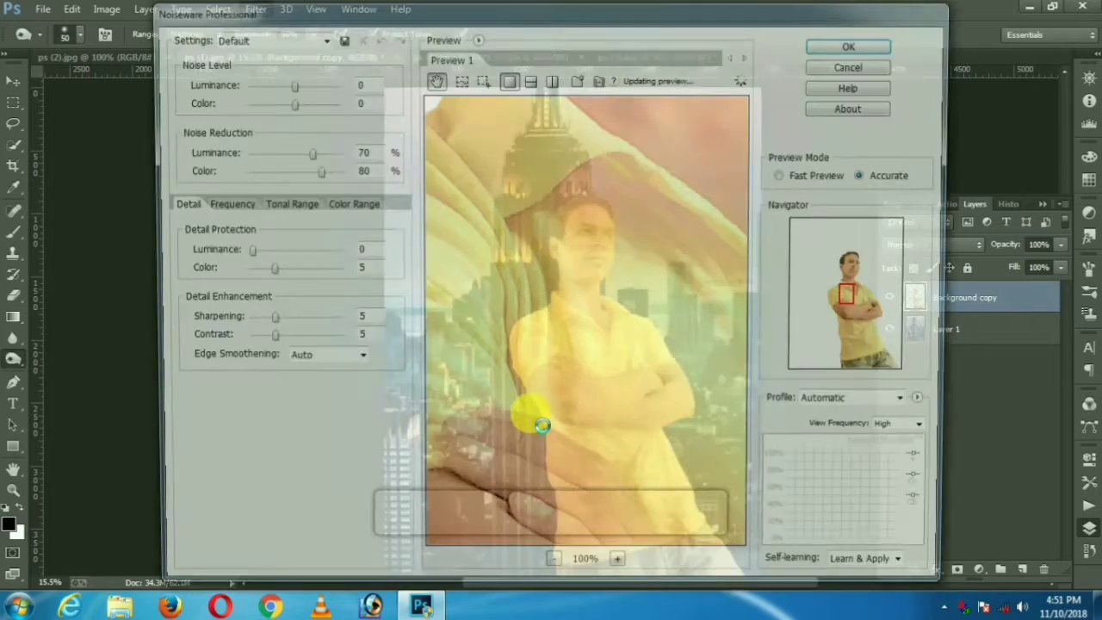
pyautogui.moveTo(585, 226); pyautogui.dragTo(601, 302)
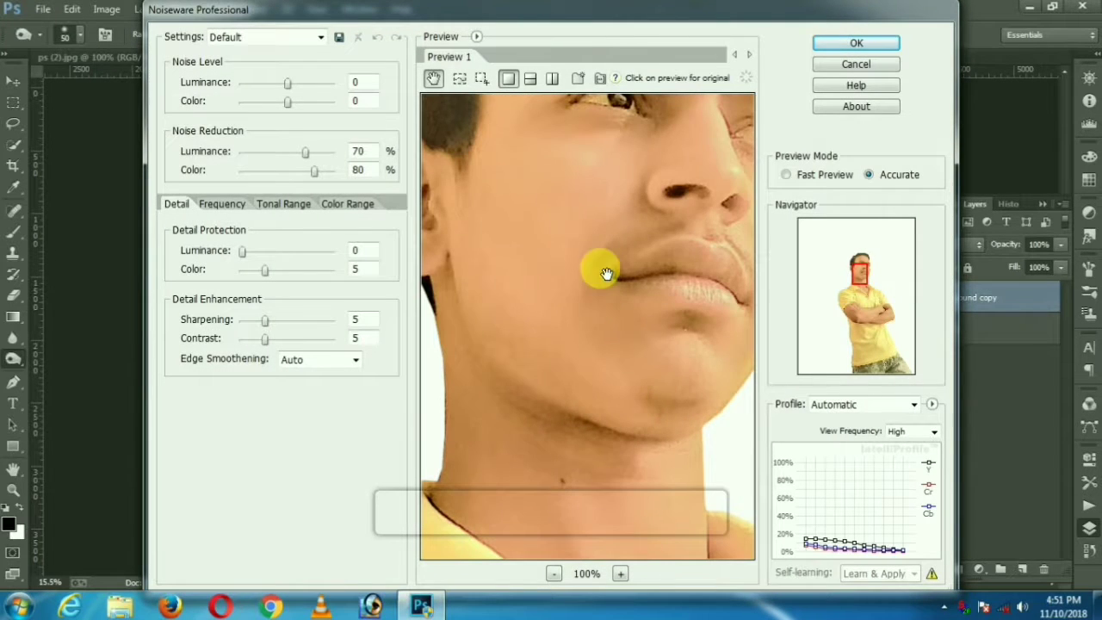
pyautogui.click(834, 44)
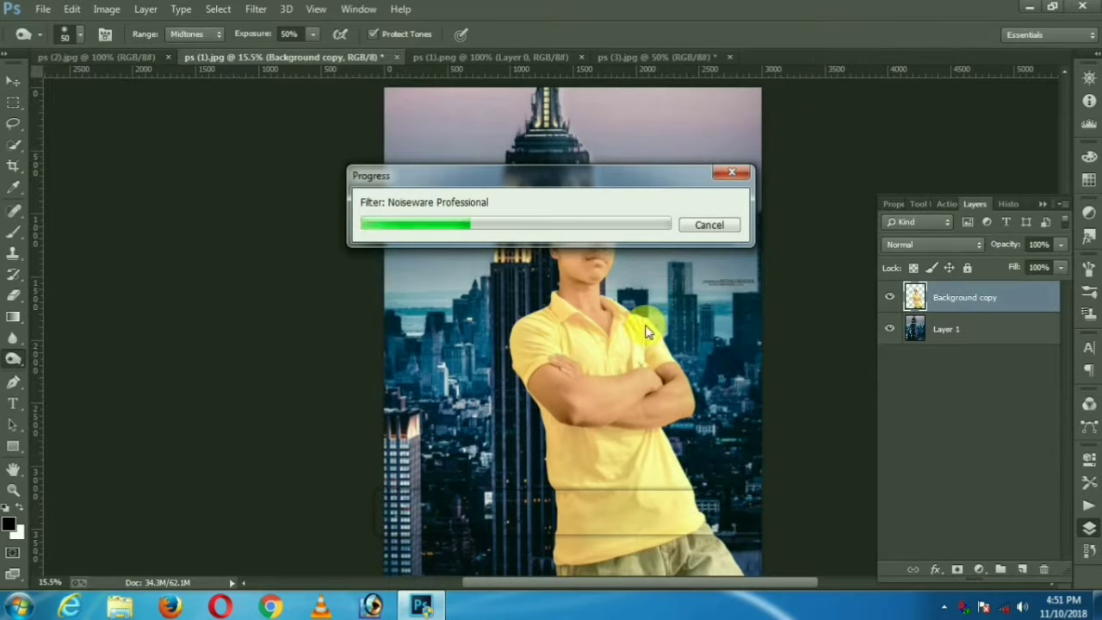
# Smooth the man's skin by applying the Portraiture filter with its Default preset
pyautogui.click(255, 8)
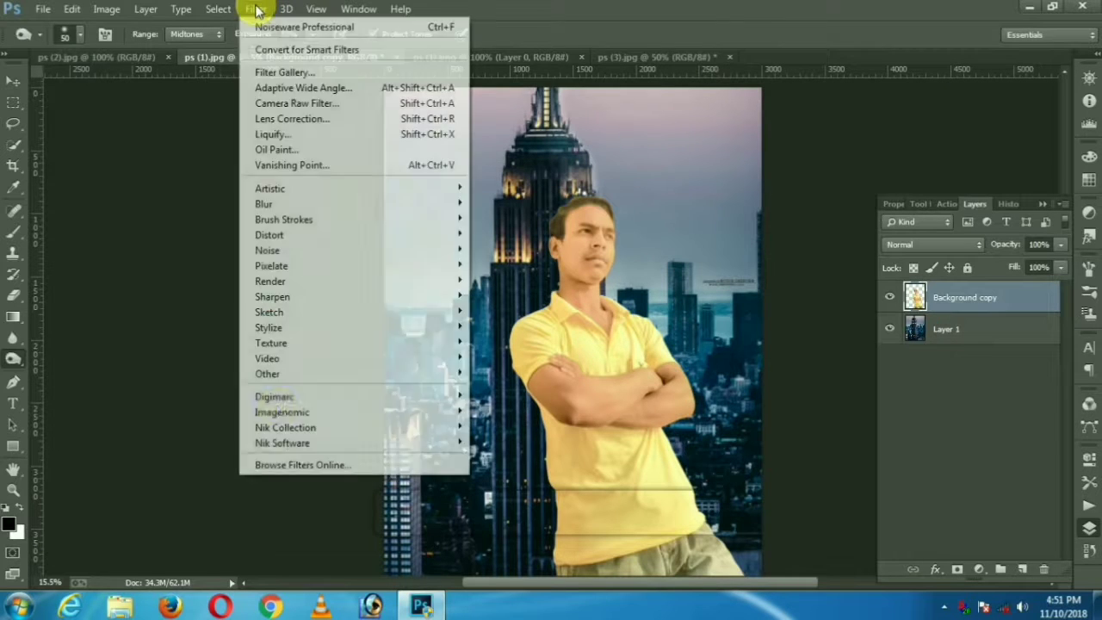
pyautogui.moveTo(285, 413)
pyautogui.click(507, 425)
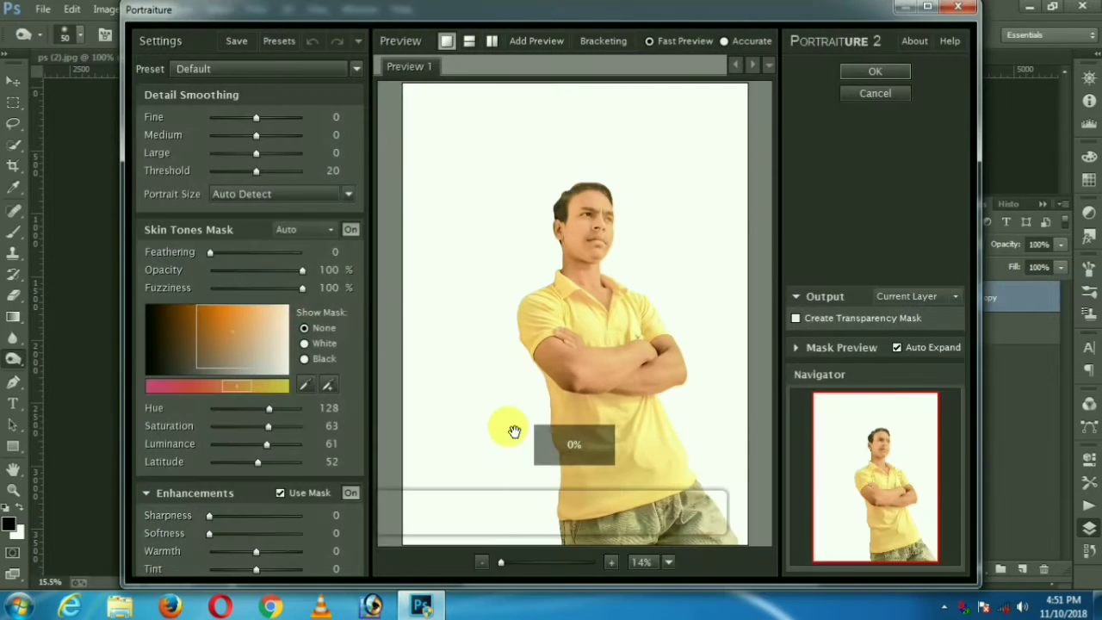
pyautogui.click(892, 74)
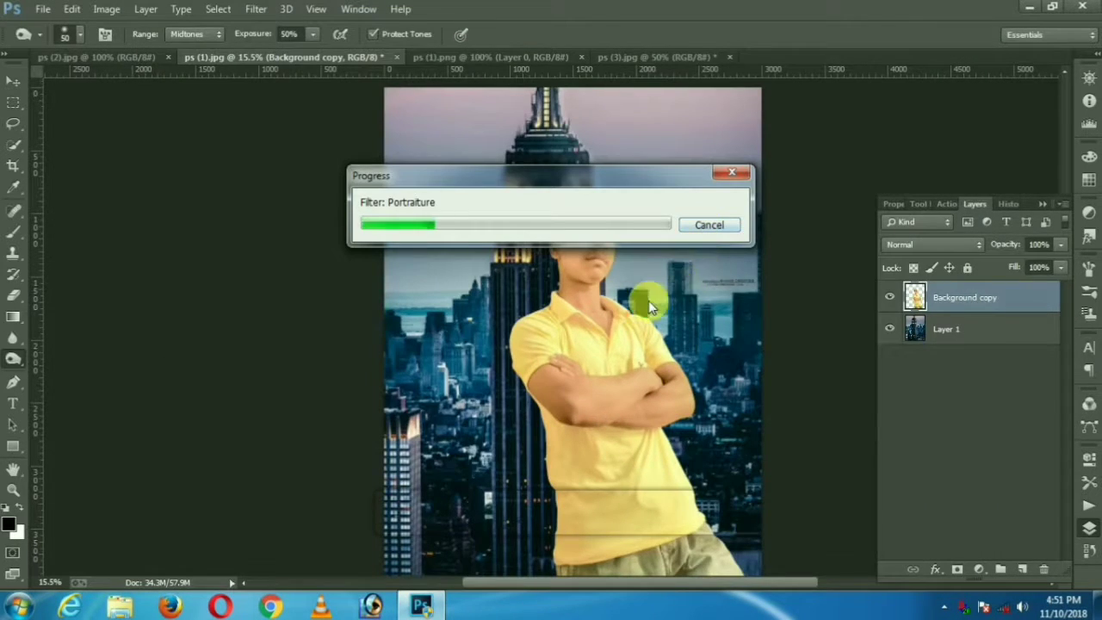
# Bring the moon from ps (1).png into the composite, scale it down and place it in the sky beside the tower
pyautogui.click(456, 59)
pyautogui.click(13, 80)
pyautogui.moveTo(551, 323); pyautogui.dragTo(615, 205)
pyautogui.moveTo(669, 169); pyautogui.dragTo(844, 327)
pyautogui.press('Return')
pyautogui.moveTo(716, 188); pyautogui.dragTo(708, 189)
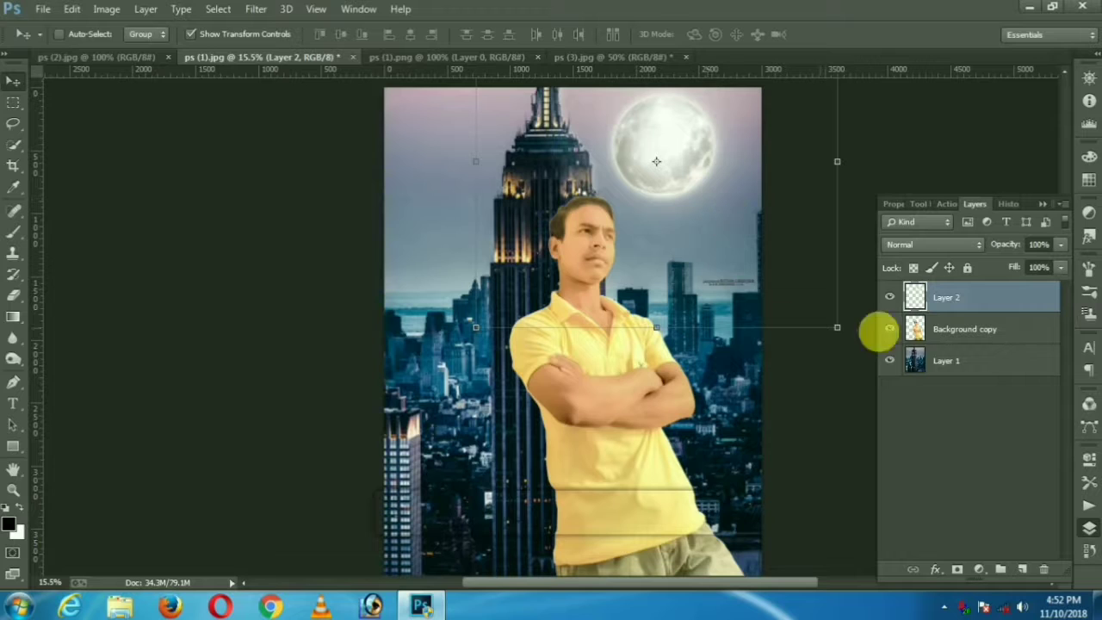
# Bring the blue lens flare from ps (2).jpg into the composite as a new layer and set its blend mode to Screen
pyautogui.click(628, 57)
pyautogui.click(87, 58)
pyautogui.moveTo(352, 229); pyautogui.dragTo(708, 372)
pyautogui.hotkey('ctrl', 't')
pyautogui.press('Return')
pyautogui.click(930, 244)
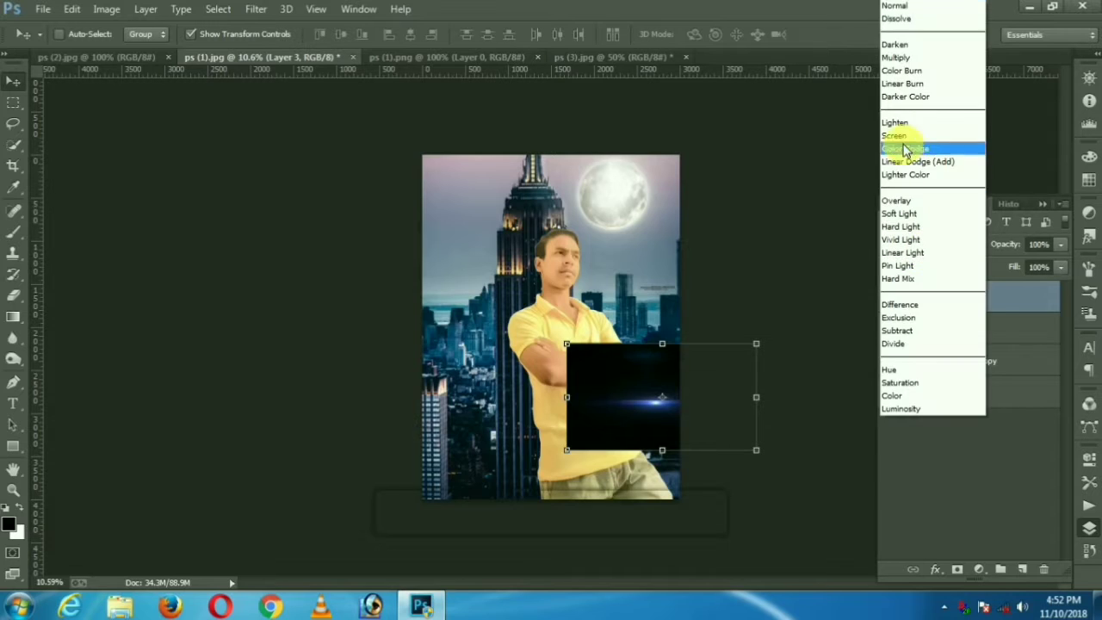
pyautogui.click(900, 144)
# Enlarge the lens flare and position its bright spot beside the man's elbow
pyautogui.moveTo(674, 414); pyautogui.dragTo(869, 517)
pyautogui.moveTo(677, 439); pyautogui.dragTo(684, 415)
pyautogui.press('Return')
# Move Layer 3 below Background copy and erase the upper edge of the flare layer with a soft 279 px eraser
pyautogui.moveTo(942, 312); pyautogui.dragTo(962, 382)
pyautogui.press('m')
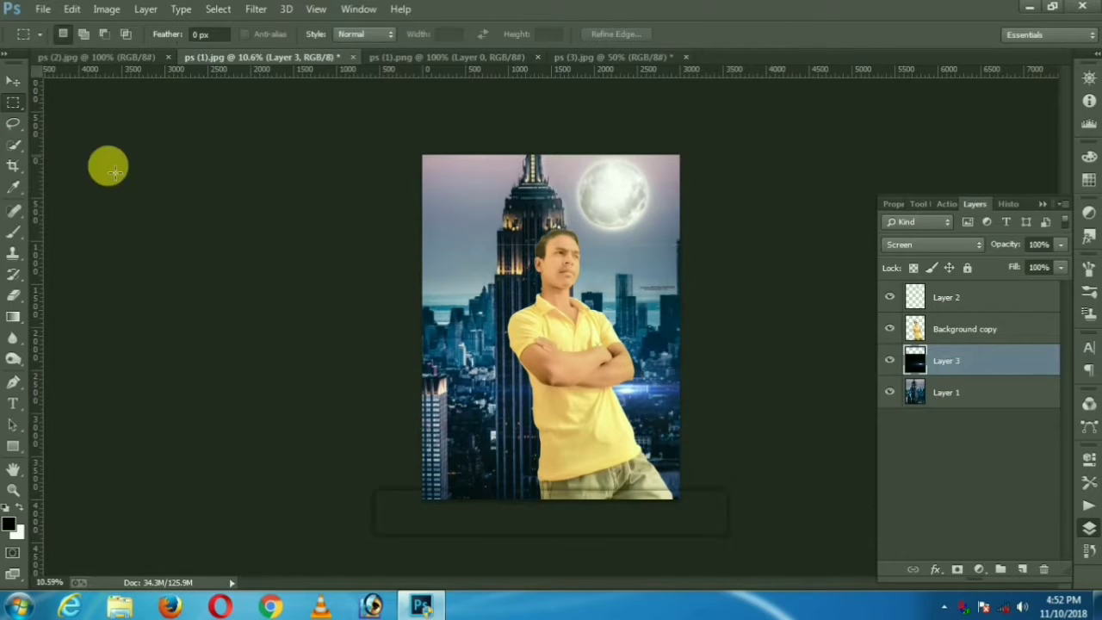
pyautogui.click(13, 295)
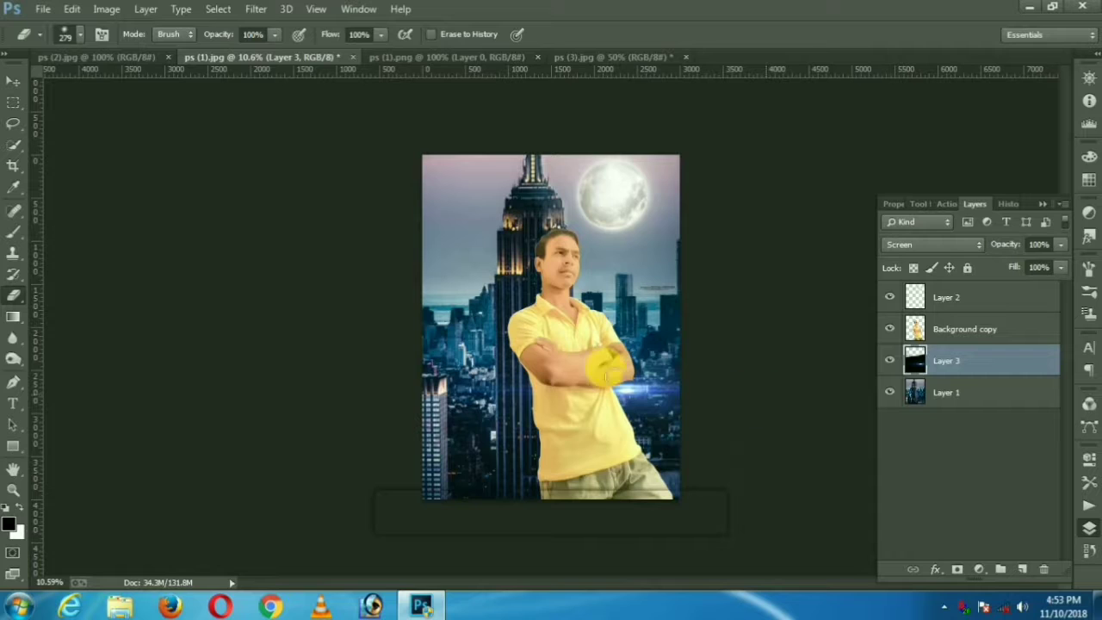
pyautogui.click(254, 10)
pyautogui.click(278, 135)
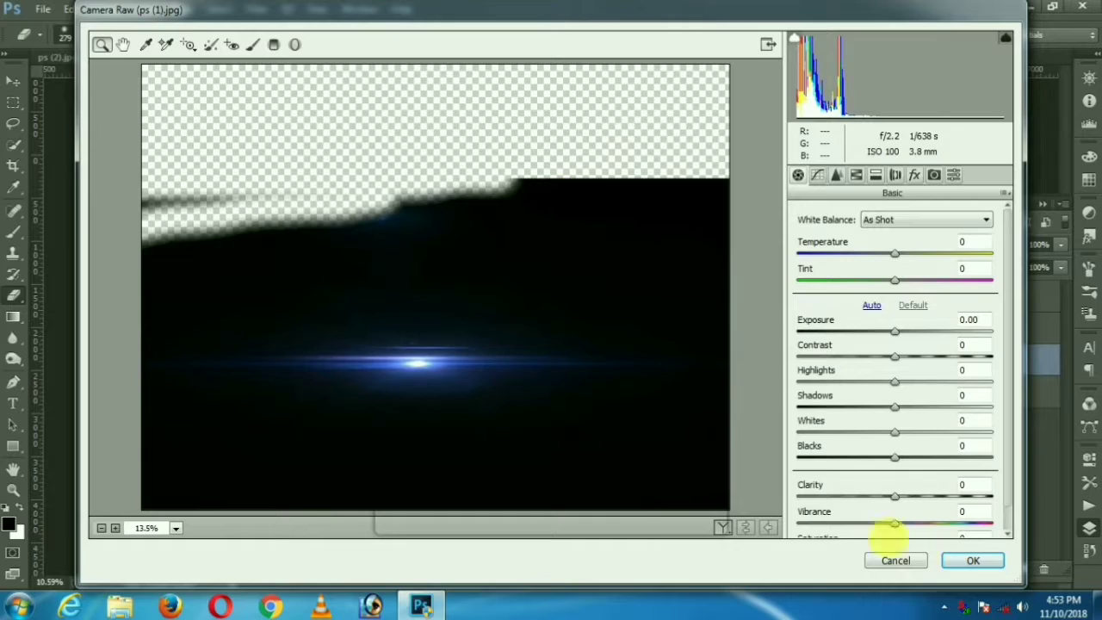
pyautogui.click(904, 555)
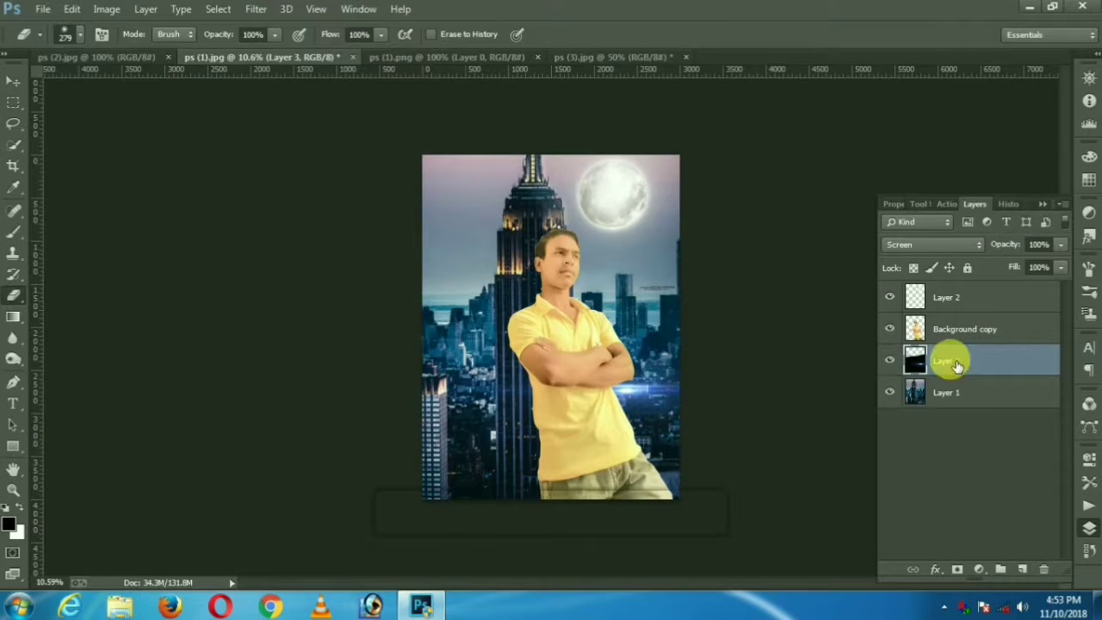
# Apply the Camera Raw filter to Background copy with Vibrance +21, Highlights +21, Shadows +19, Whites +33 and Oranges luminance +15
pyautogui.click(922, 328)
pyautogui.click(256, 9)
pyautogui.click(282, 103)
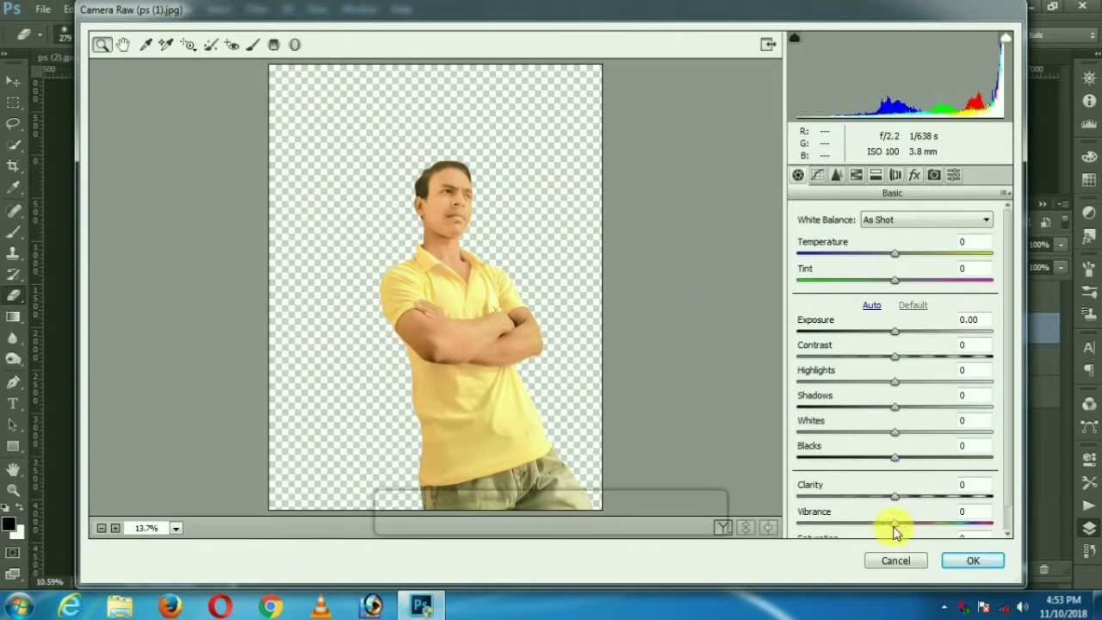
pyautogui.moveTo(894, 526); pyautogui.dragTo(916, 527)
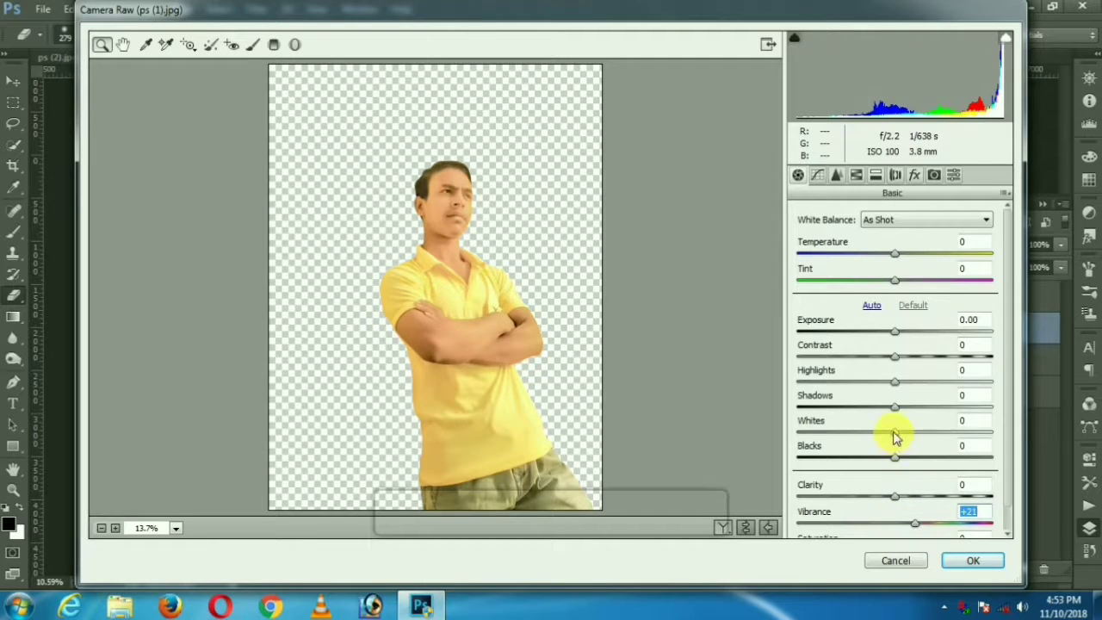
pyautogui.moveTo(895, 436); pyautogui.dragTo(927, 448)
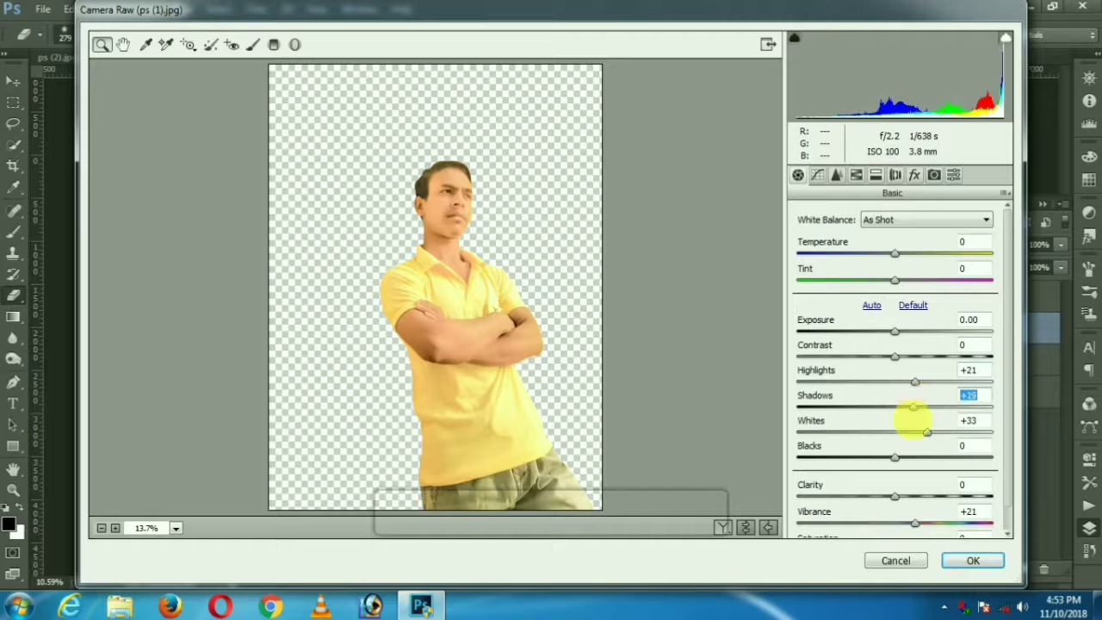
pyautogui.click(855, 175)
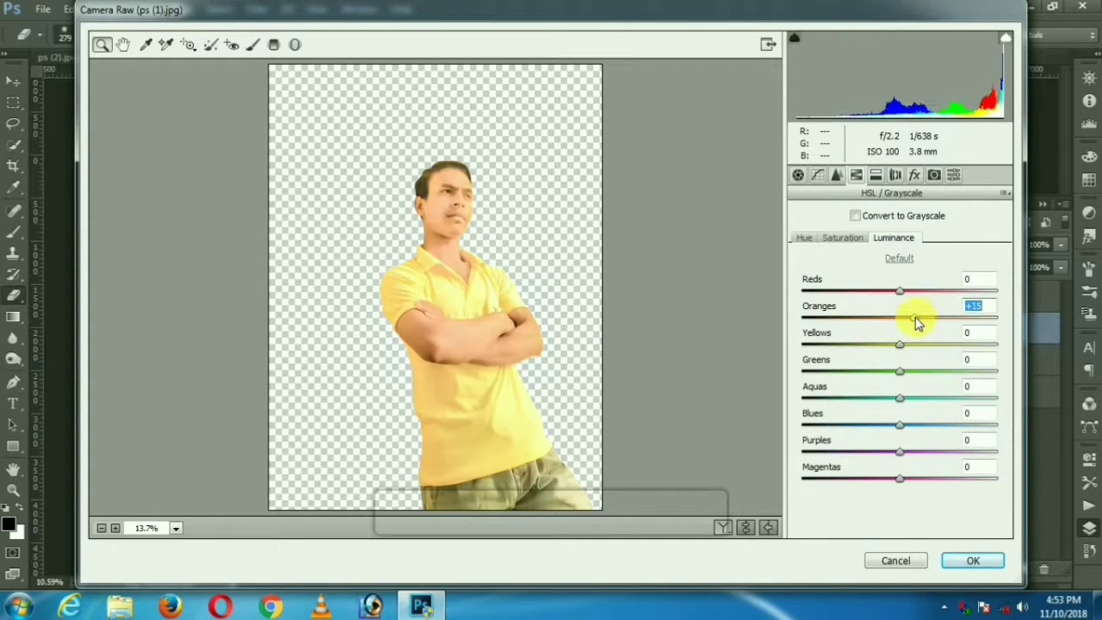
pyautogui.click(989, 570)
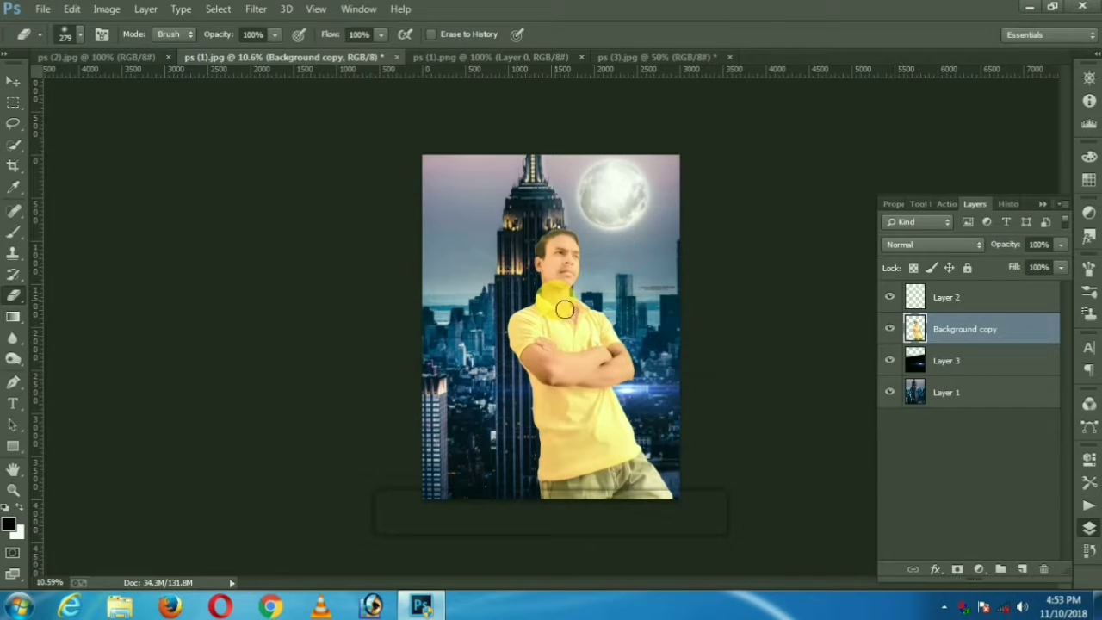
# Duplicate the Background copy layer
pyautogui.moveTo(966, 328); pyautogui.dragTo(1022, 569)
pyautogui.click(43, 9)
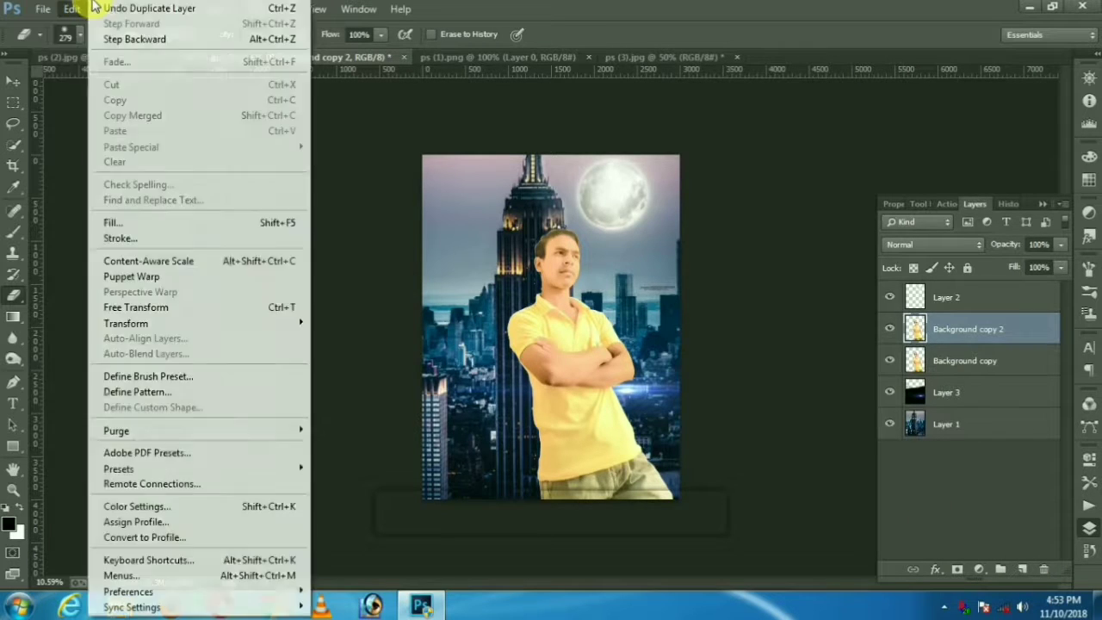
pyautogui.click(107, 8)
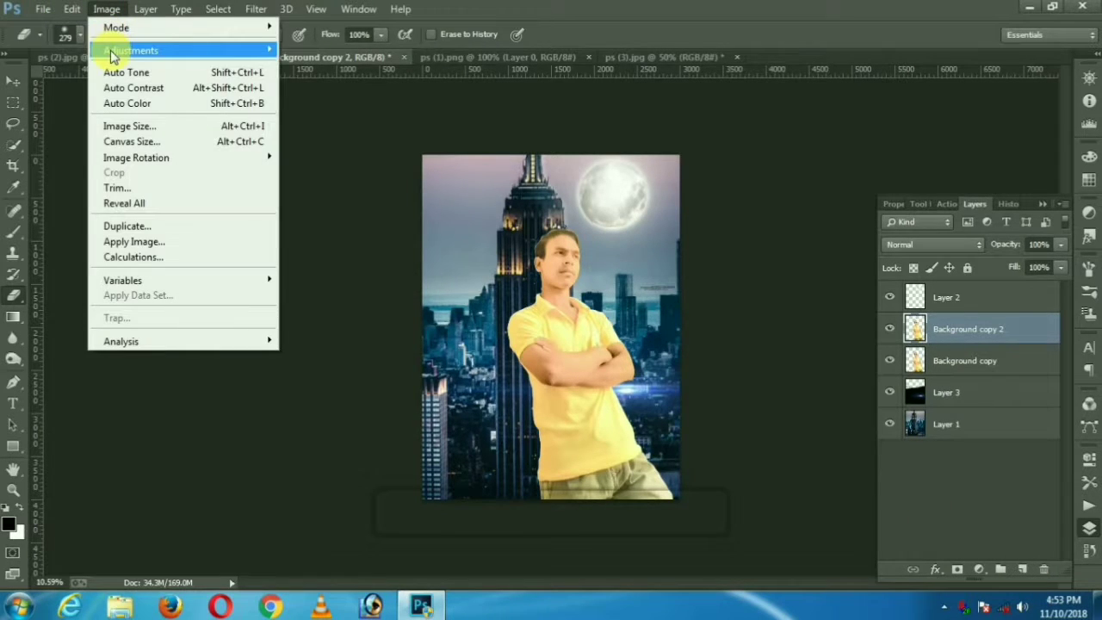
pyautogui.moveTo(129, 50)
pyautogui.click(336, 296)
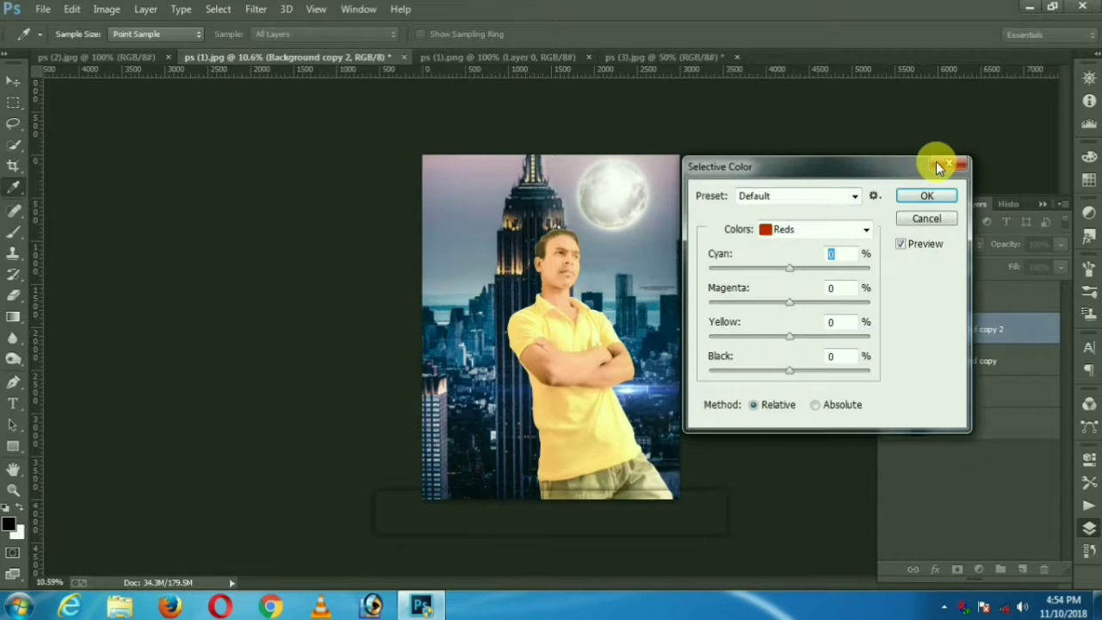
pyautogui.click(930, 195)
# Turn the duplicated man layer solid black by lowering Lightness to its minimum in Hue/Saturation
pyautogui.click(106, 9)
pyautogui.moveTo(113, 49)
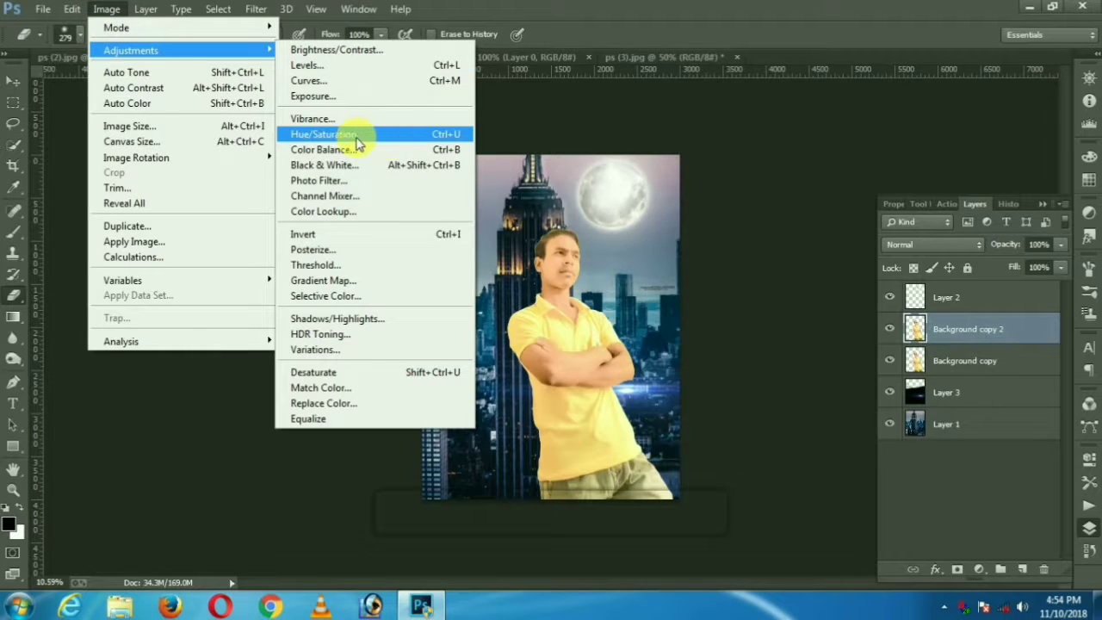
pyautogui.click(355, 138)
pyautogui.moveTo(501, 117); pyautogui.dragTo(809, 143)
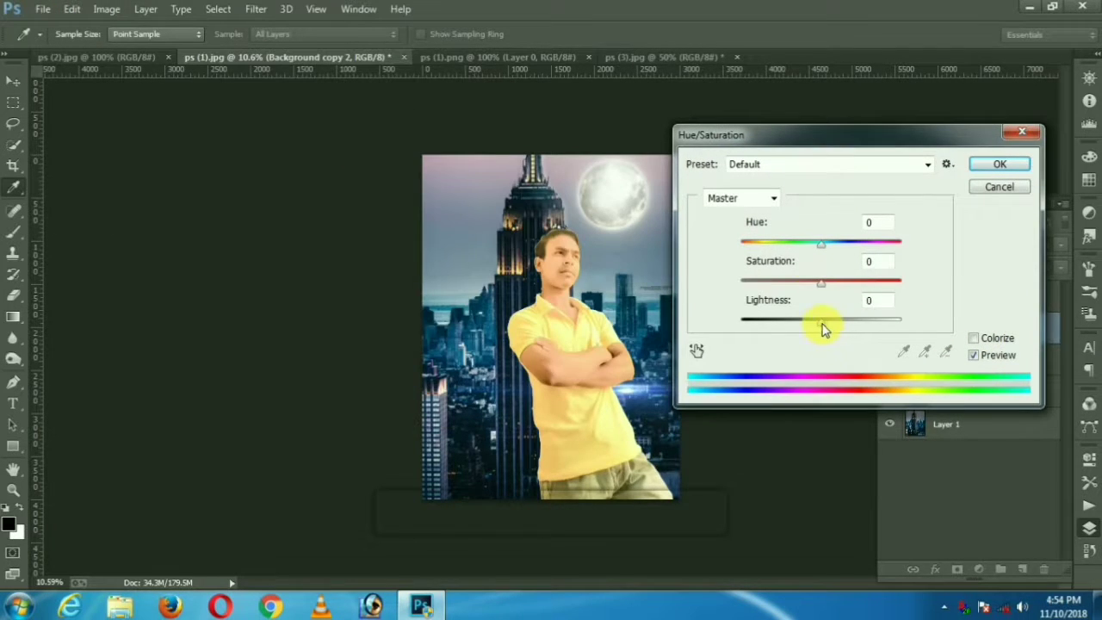
pyautogui.moveTo(820, 321); pyautogui.dragTo(738, 339)
pyautogui.click(1000, 164)
pyautogui.press('e')
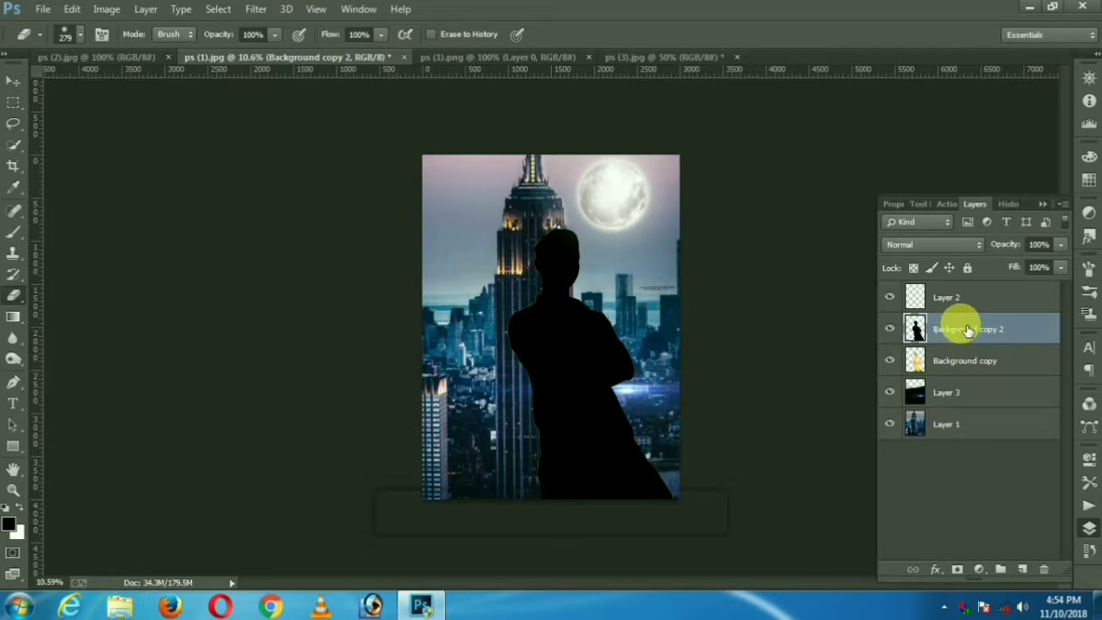
# Move Background copy 2 below Background copy and shift the black silhouette slightly left so it forms a shadow behind the man
pyautogui.moveTo(973, 342); pyautogui.dragTo(977, 366)
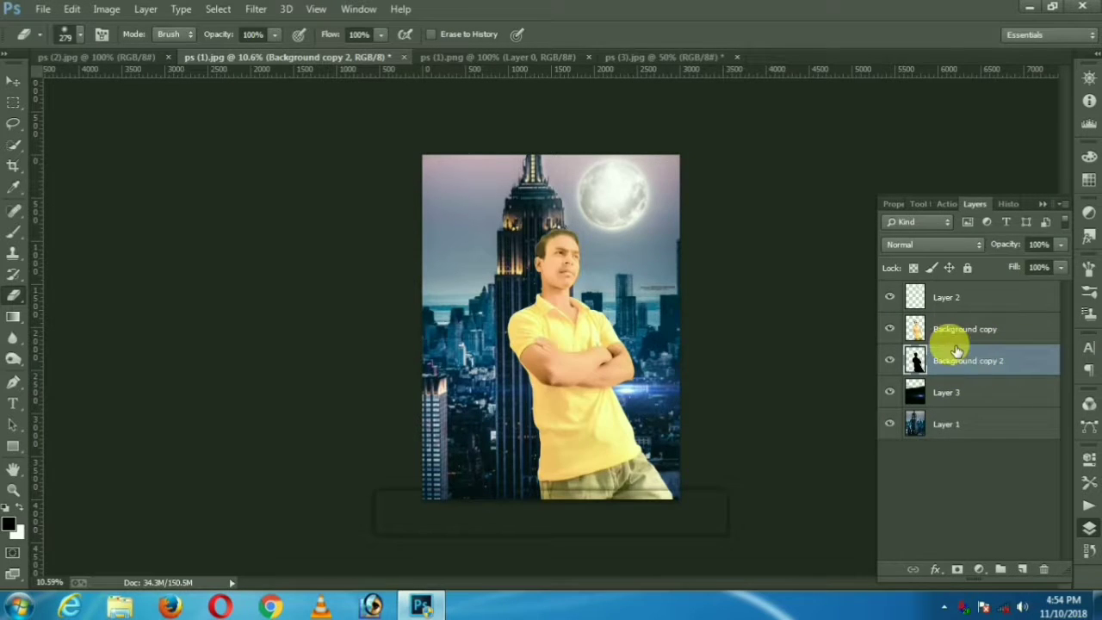
pyautogui.click(13, 80)
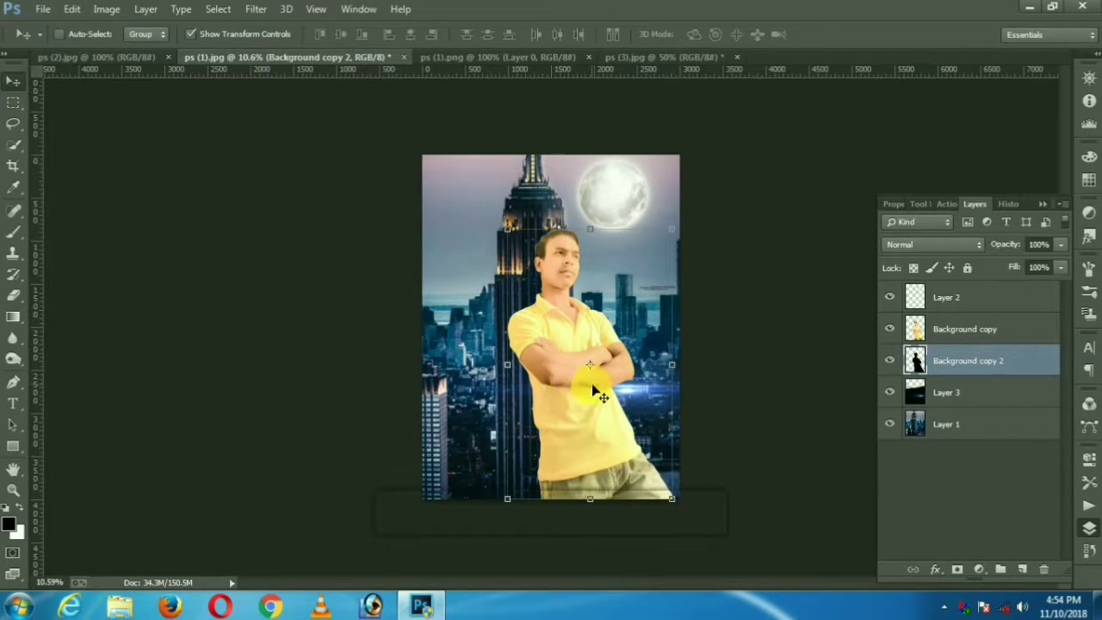
pyautogui.moveTo(598, 387); pyautogui.dragTo(567, 396)
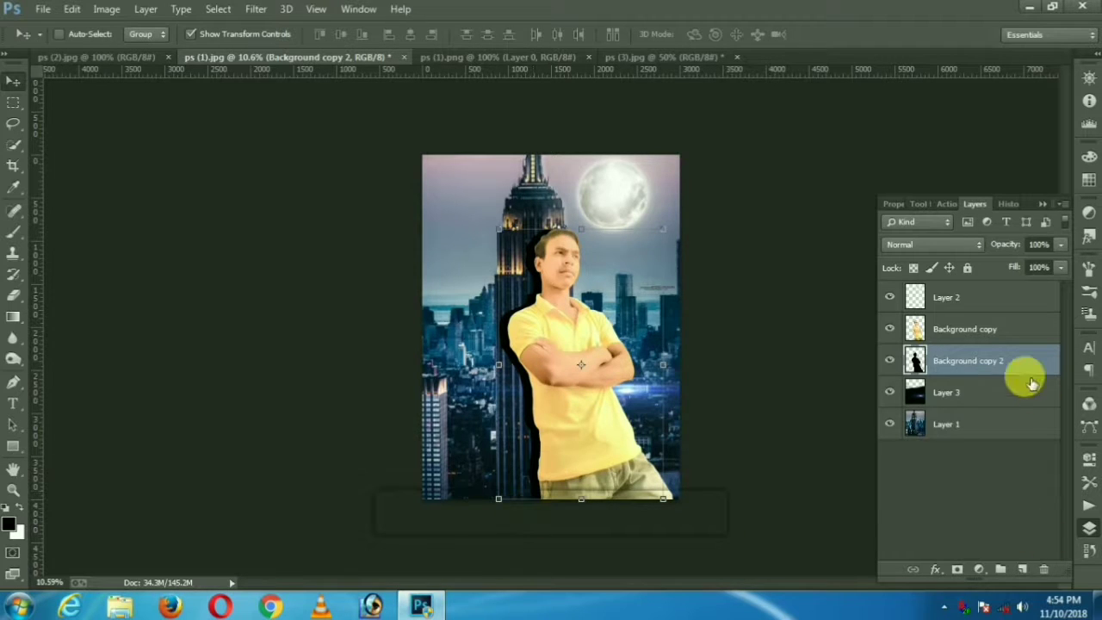
# Lower the opacity of the Background copy 2 shadow layer to 43% and merge it down into Layer 3
pyautogui.click(1060, 245)
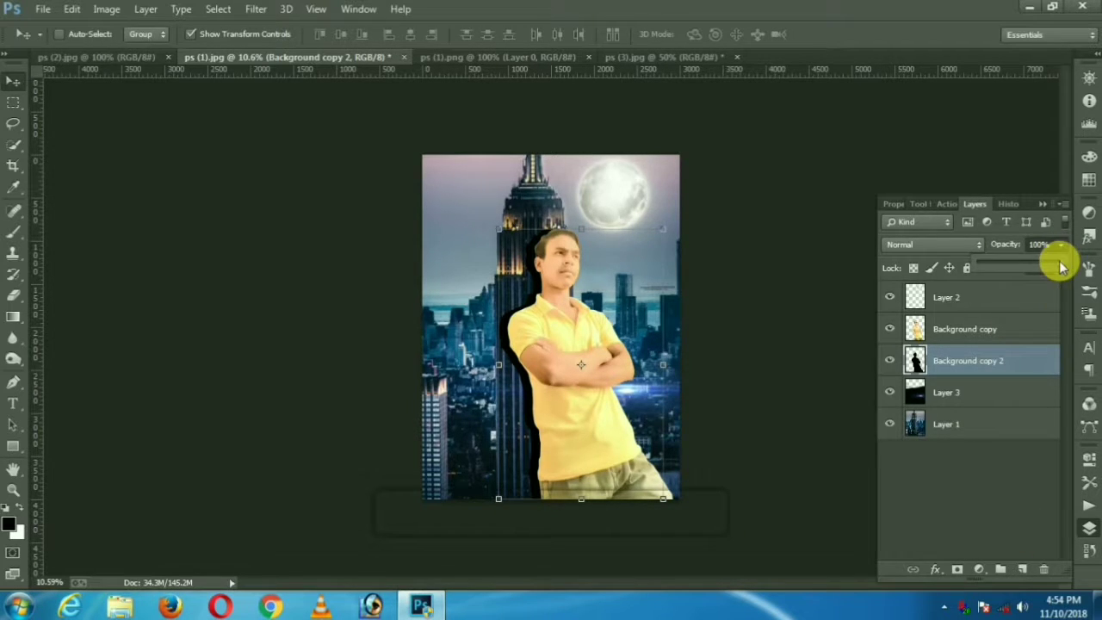
pyautogui.moveTo(1060, 263); pyautogui.dragTo(1014, 272)
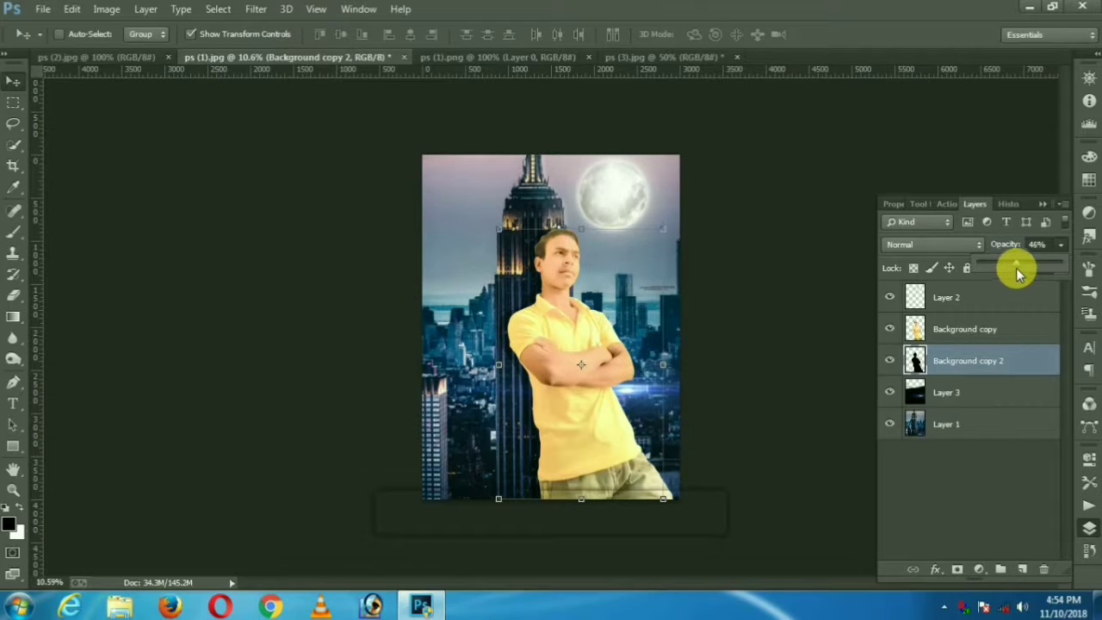
pyautogui.click(982, 392)
pyautogui.click(976, 363)
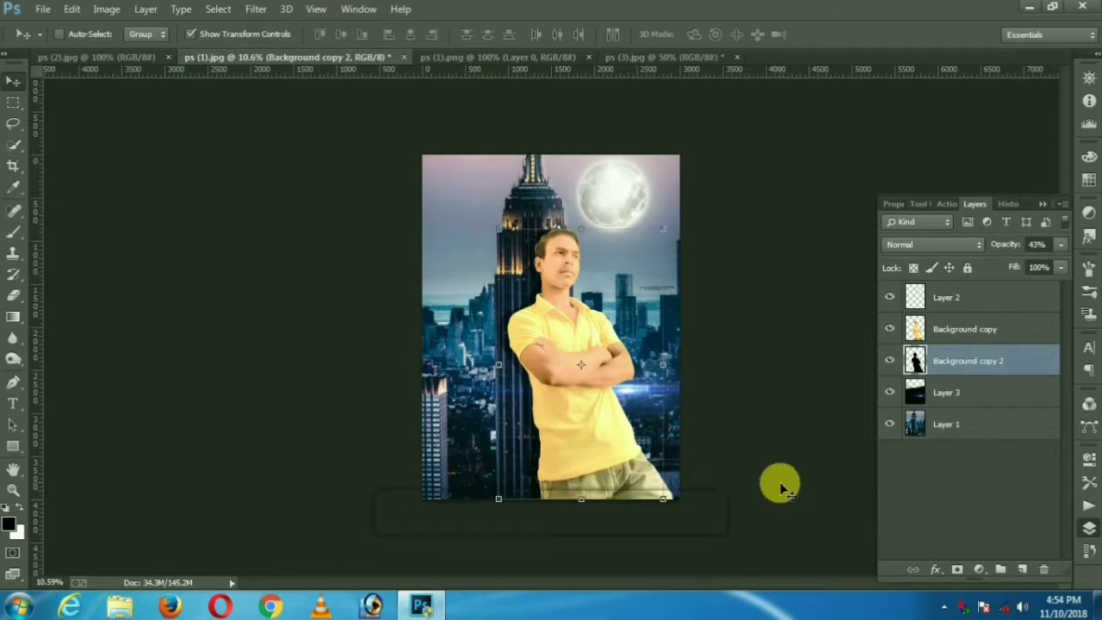
pyautogui.rightClick(942, 365)
pyautogui.click(646, 464)
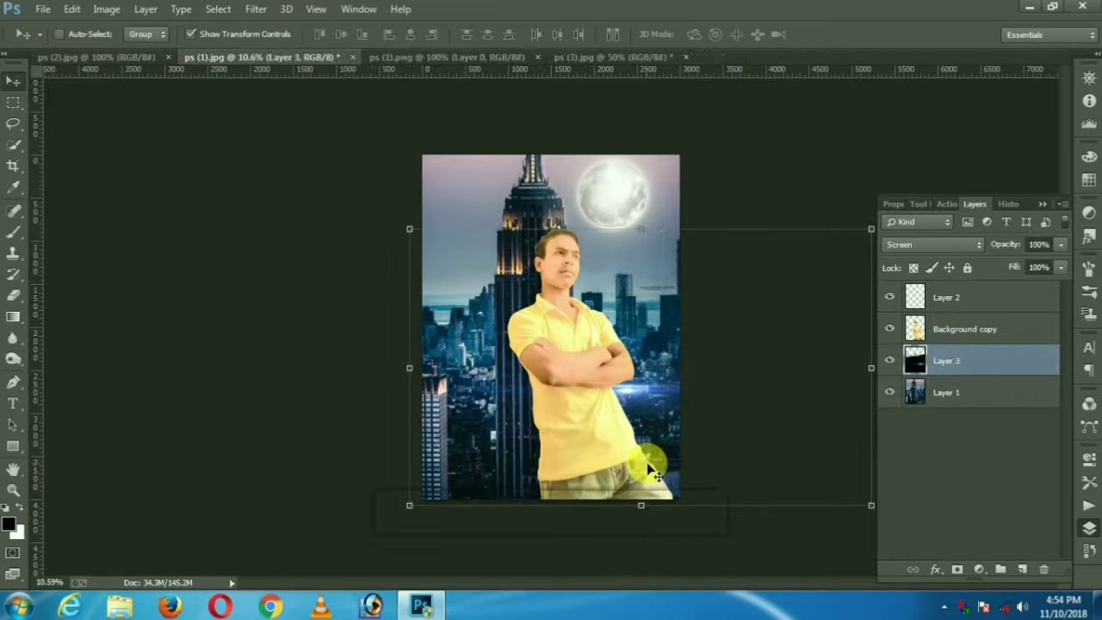
# Undo the merge into Layer 3 and merge the Background copy layer down into the Background copy 2 shadow layer instead
pyautogui.hotkey('ctrl', 'z')
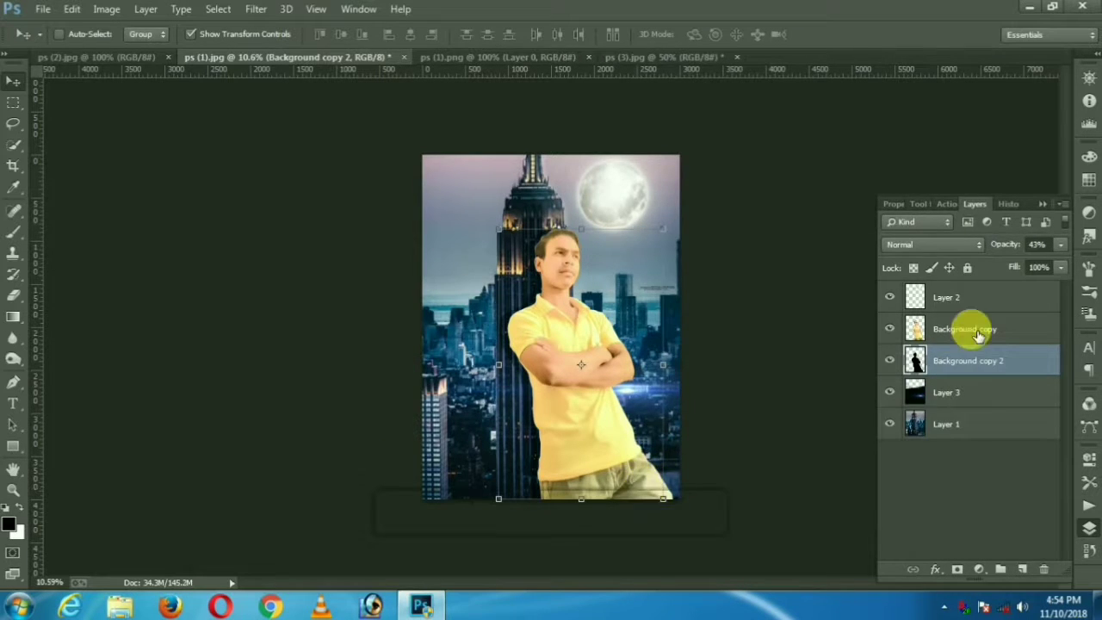
pyautogui.rightClick(975, 329)
pyautogui.click(676, 465)
pyautogui.click(13, 102)
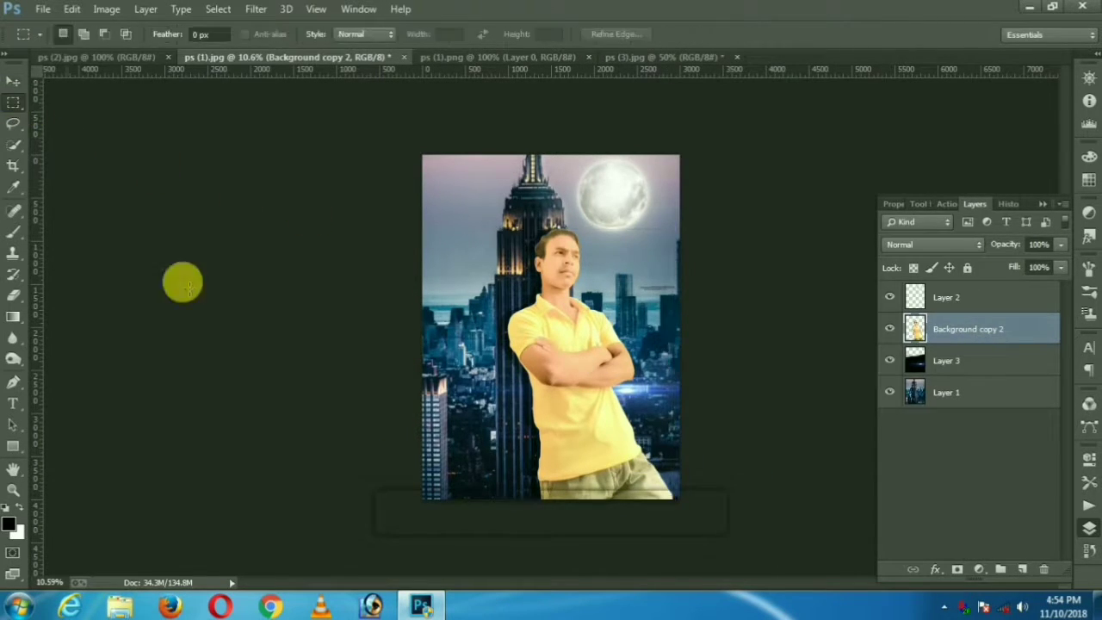
# Add a slightly shifted Color Balance adjustment above Background copy 2 and merge it down into that layer
pyautogui.click(968, 392)
pyautogui.click(979, 569)
pyautogui.click(998, 391)
pyautogui.moveTo(947, 292)
pyautogui.mouseDown()
pyautogui.moveTo(971, 293)
pyautogui.moveTo(960, 293)
pyautogui.mouseUp()
pyautogui.click(1043, 205)
pyautogui.click(1089, 527)
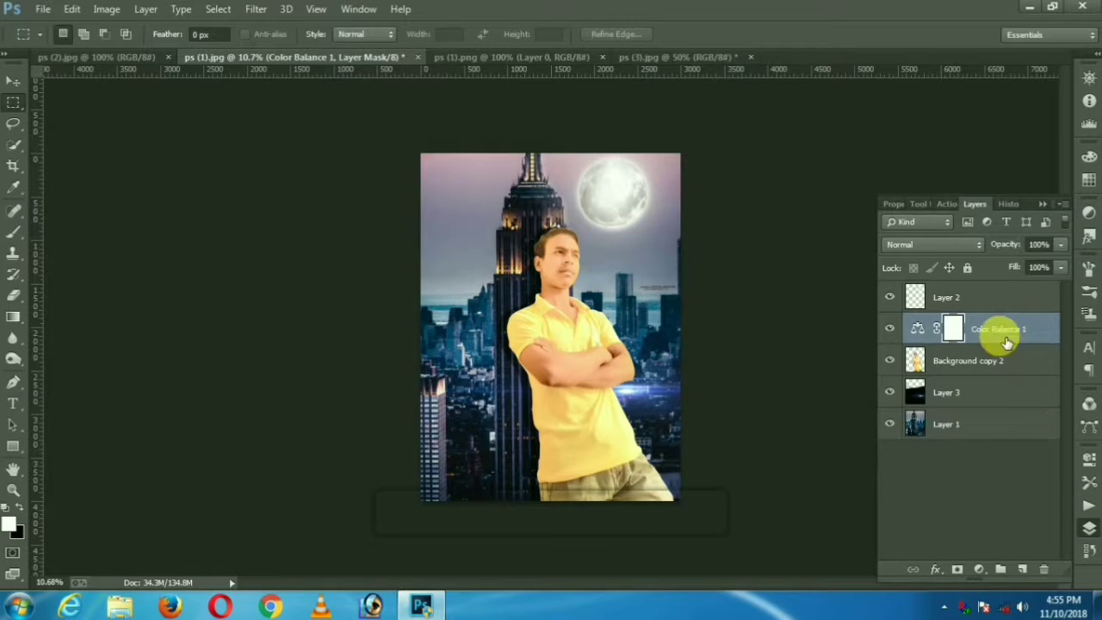
pyautogui.rightClick(999, 328)
pyautogui.click(680, 465)
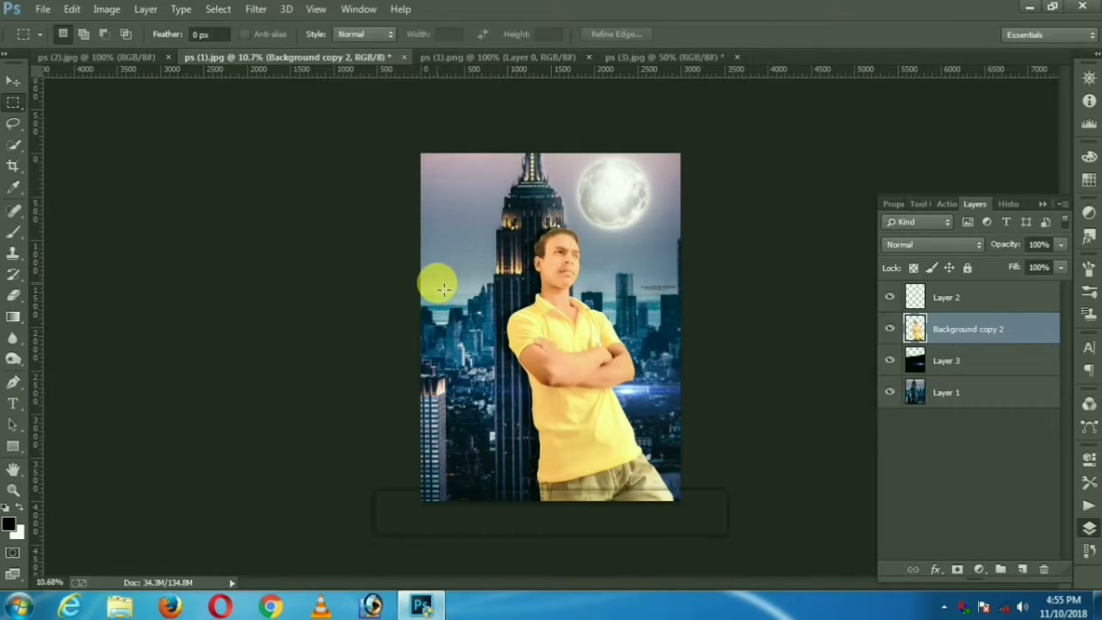
# Stamp the visible layers into a new layer above Background copy 2 and open it in Color Efex Pro 4 without the B/W Conversion filter
pyautogui.hotkey('ctrl', 'shift', 'alt', 'e')
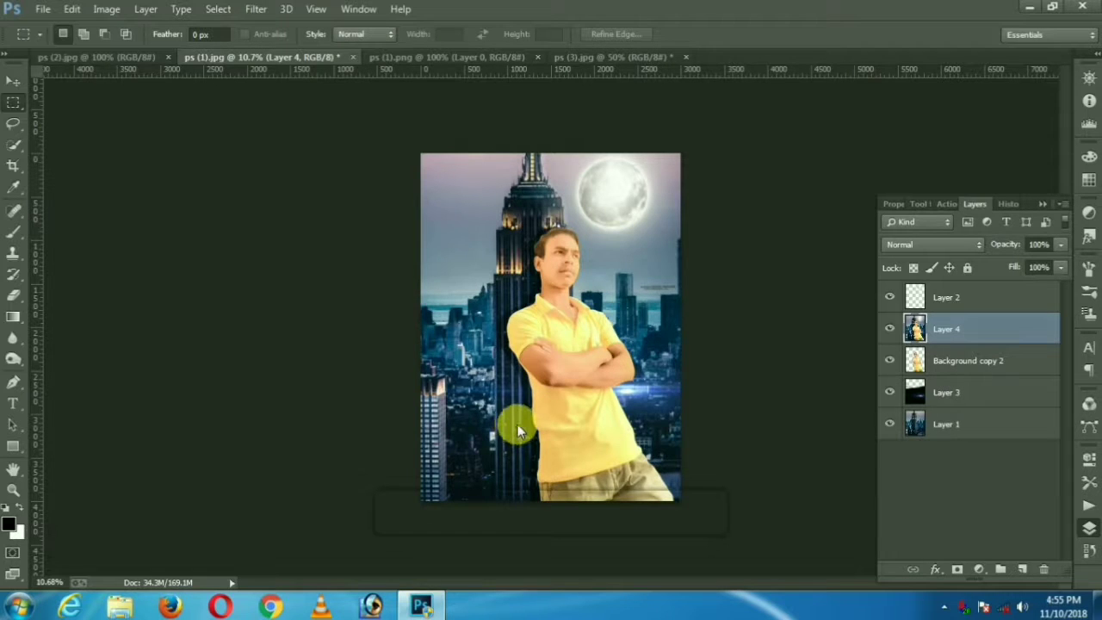
pyautogui.hotkey('ctrl', 'alt', 'f')
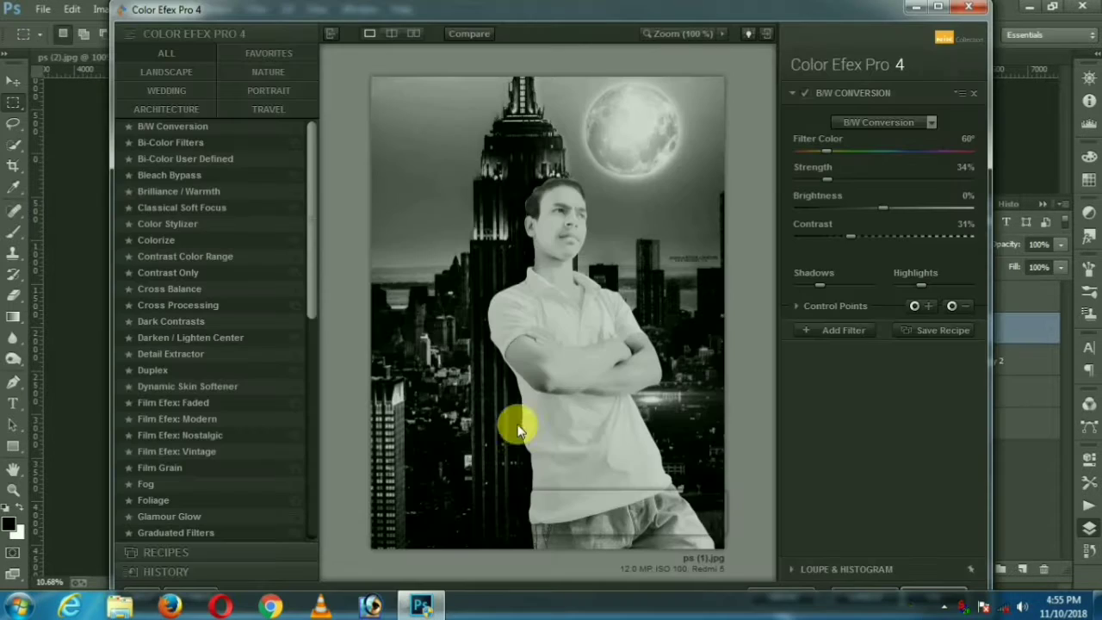
pyautogui.click(972, 93)
# Try the Dark Contrasts filter with Brightness -50% and Saturation -6%, and the Darken / Lighten Center filter in its place
pyautogui.click(173, 320)
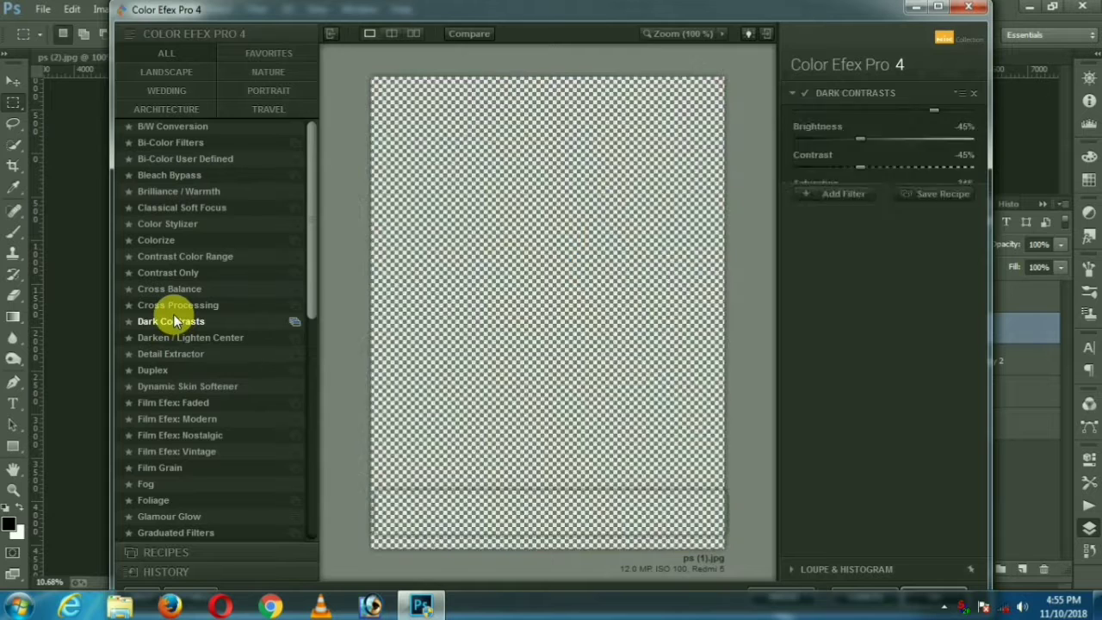
pyautogui.moveTo(860, 191); pyautogui.dragTo(853, 164)
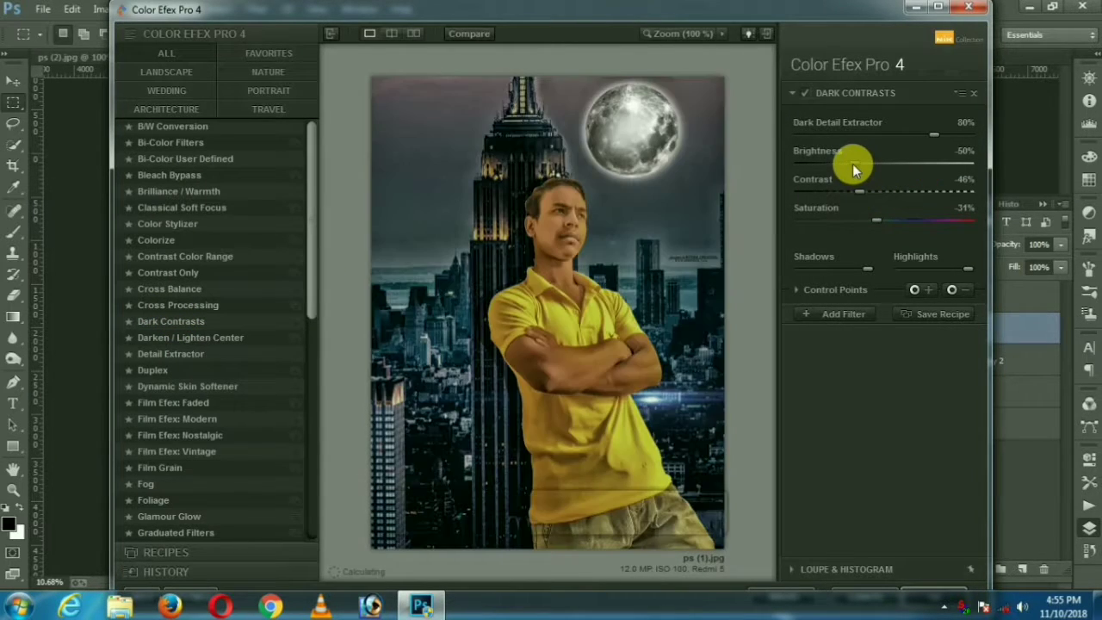
pyautogui.moveTo(880, 220); pyautogui.dragTo(904, 221)
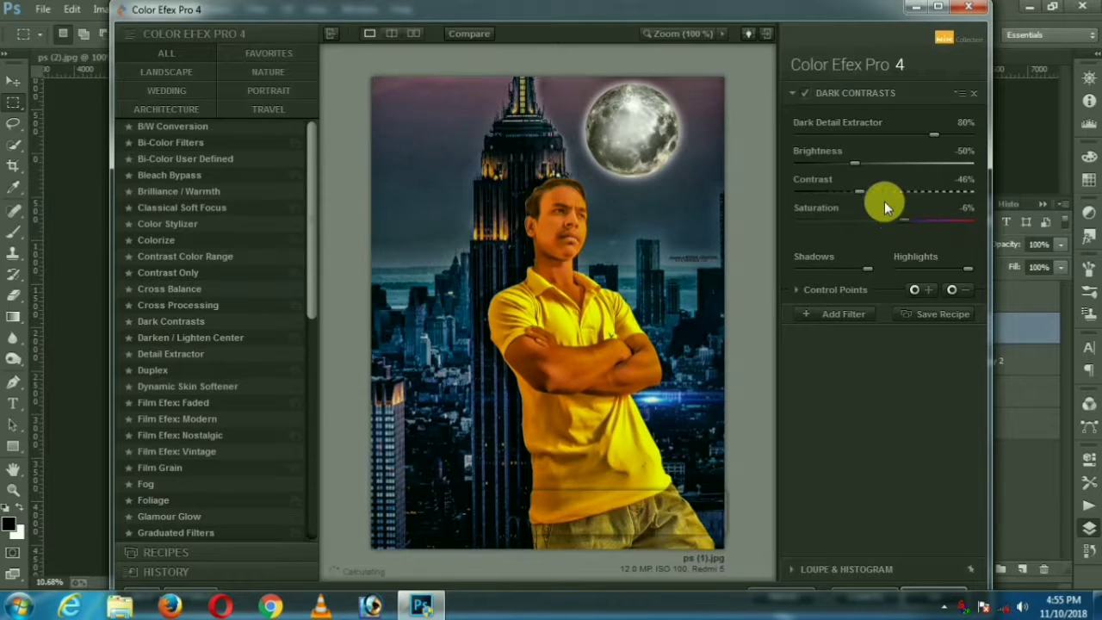
pyautogui.click(879, 192)
pyautogui.click(974, 93)
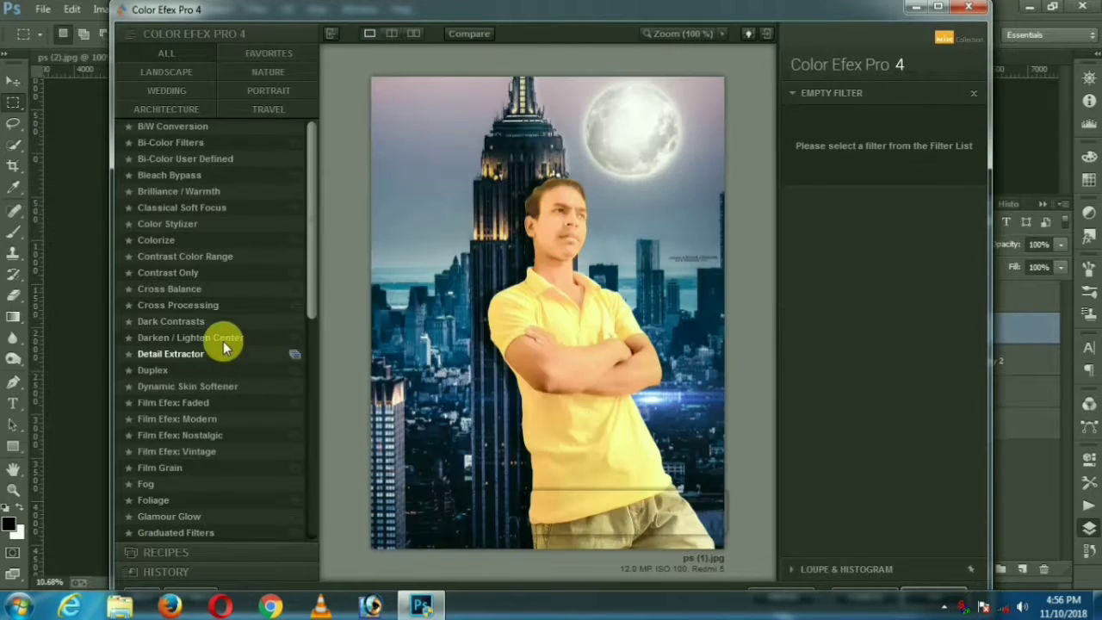
pyautogui.click(183, 336)
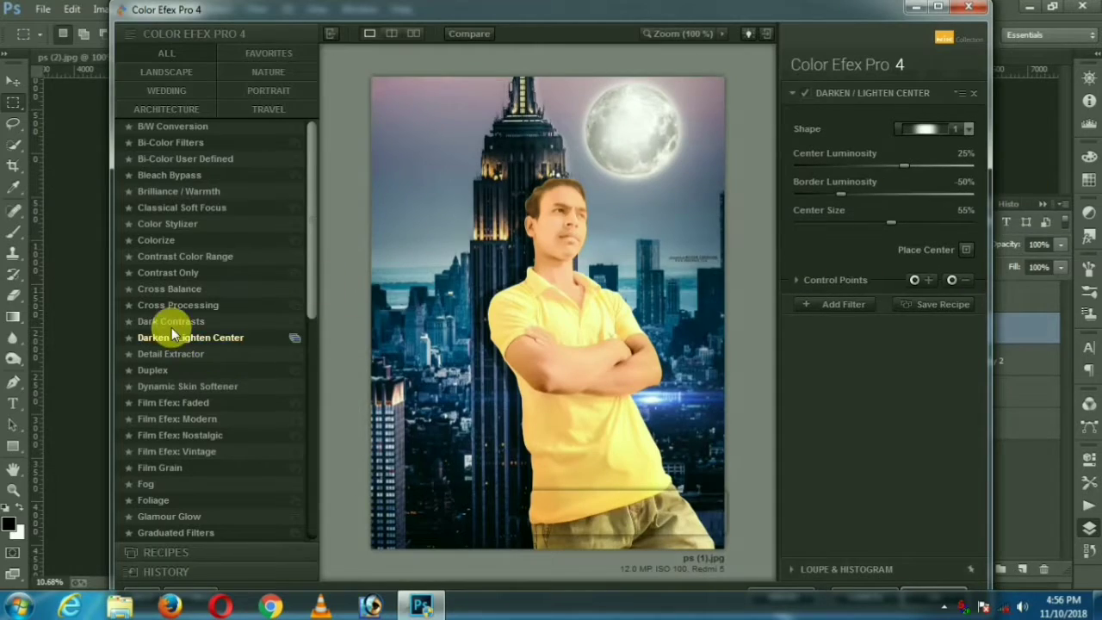
# Apply the Cross Processing filter with method B05 and a negative control point on the man's face
pyautogui.click(173, 306)
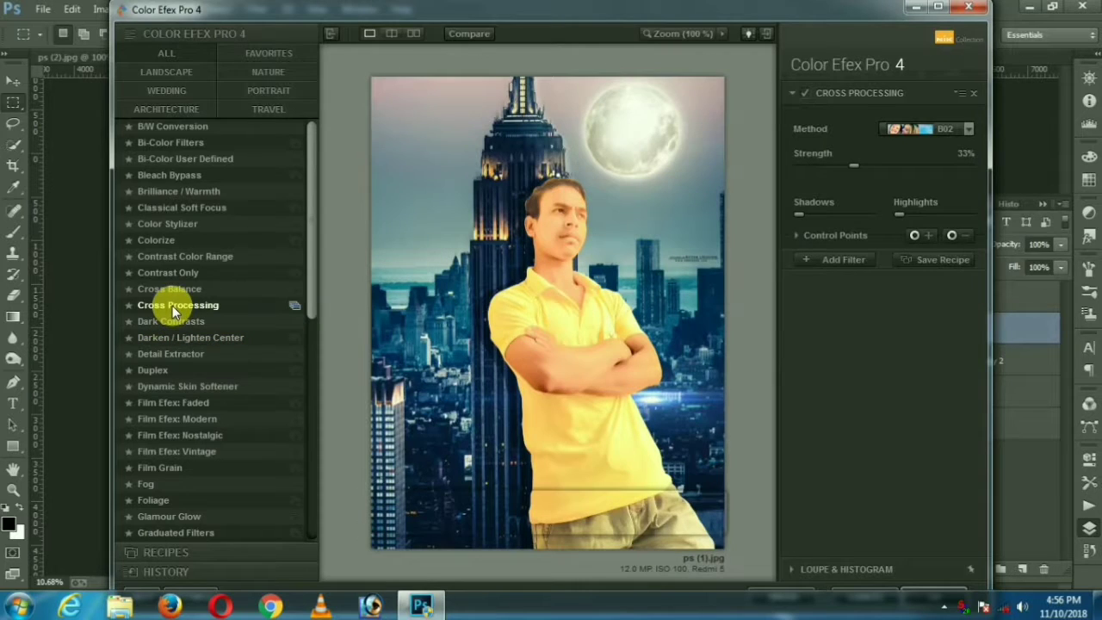
pyautogui.click(921, 128)
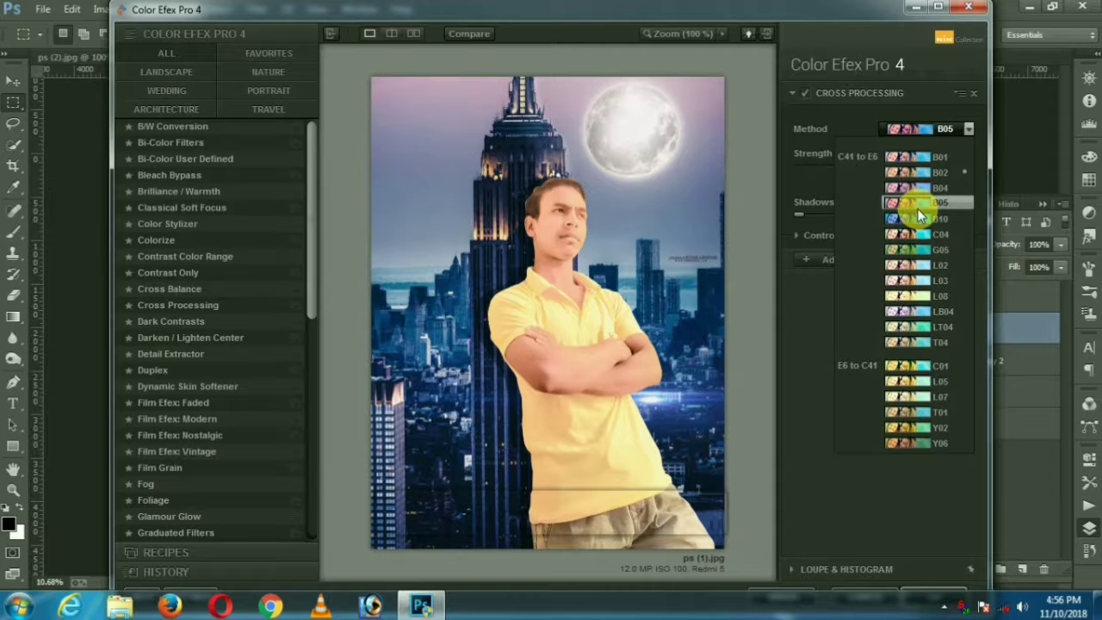
pyautogui.click(917, 210)
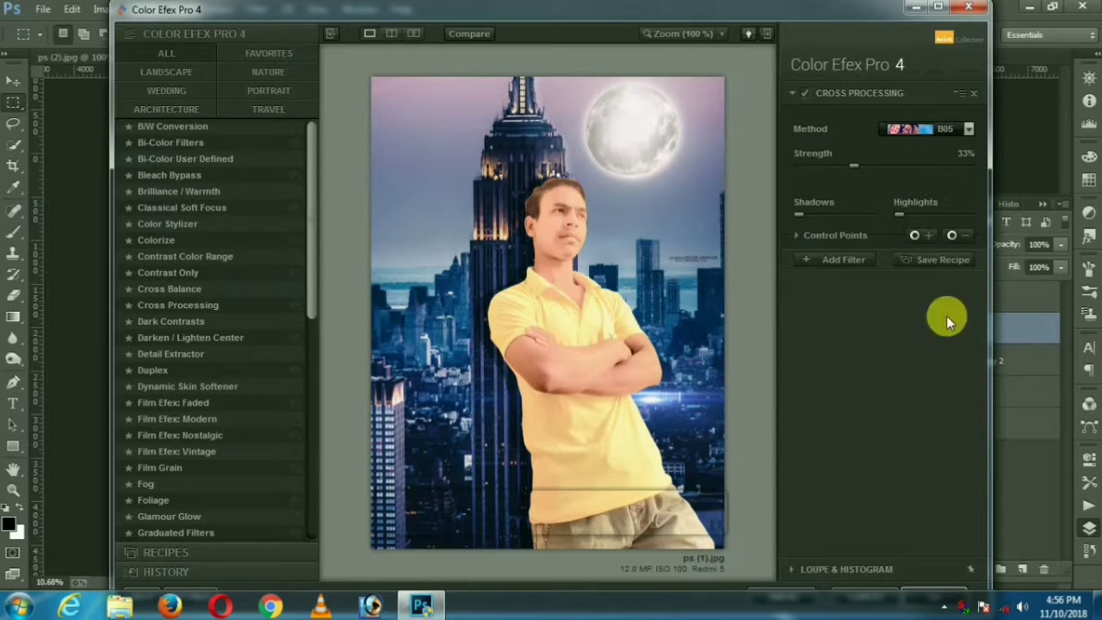
pyautogui.click(952, 237)
pyautogui.click(551, 234)
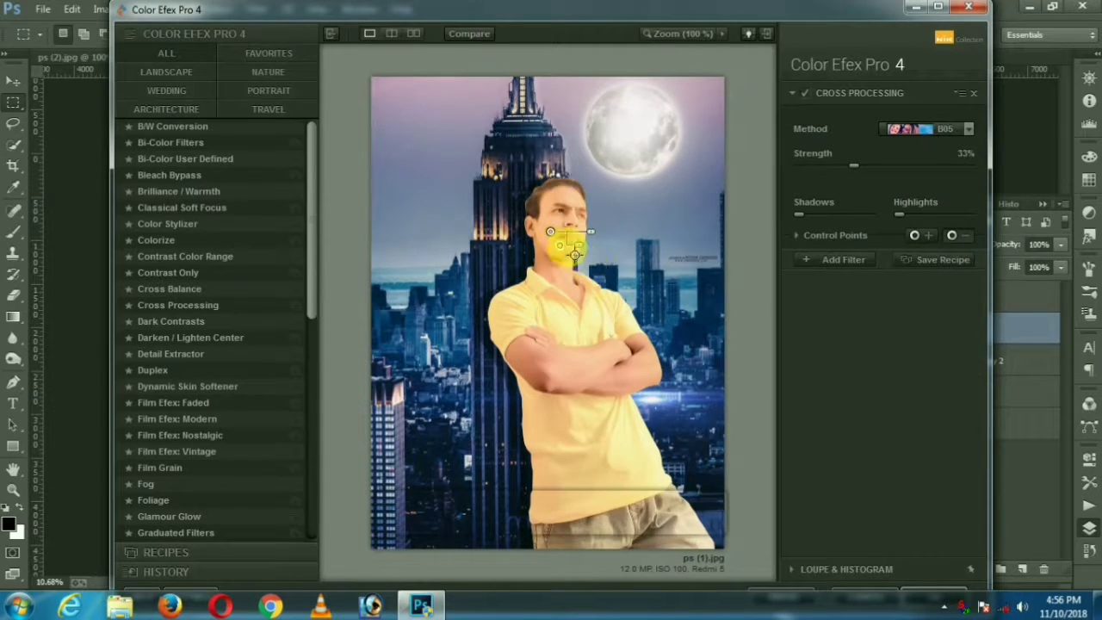
pyautogui.click(781, 591)
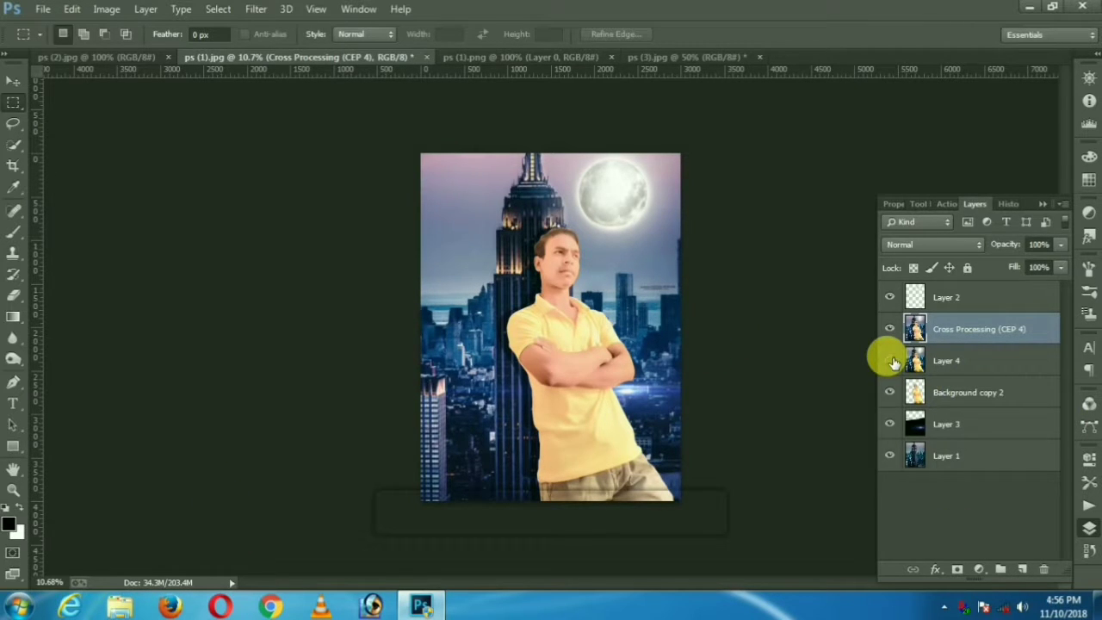
# Open the layer commands for the Cross Processing (CEP 4) layer
pyautogui.rightClick(947, 330)
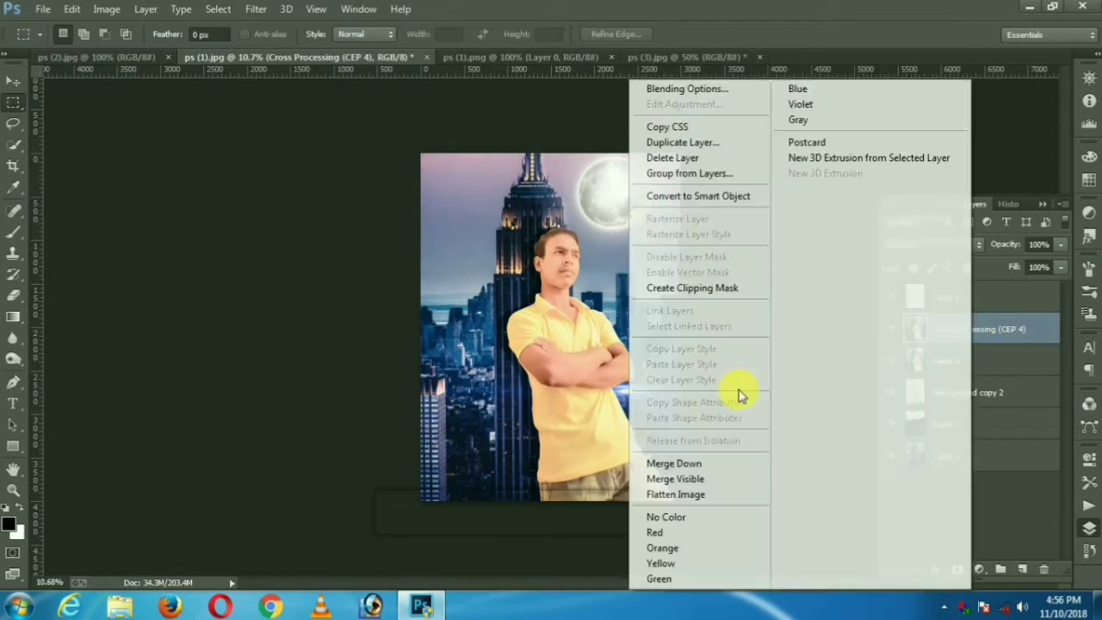